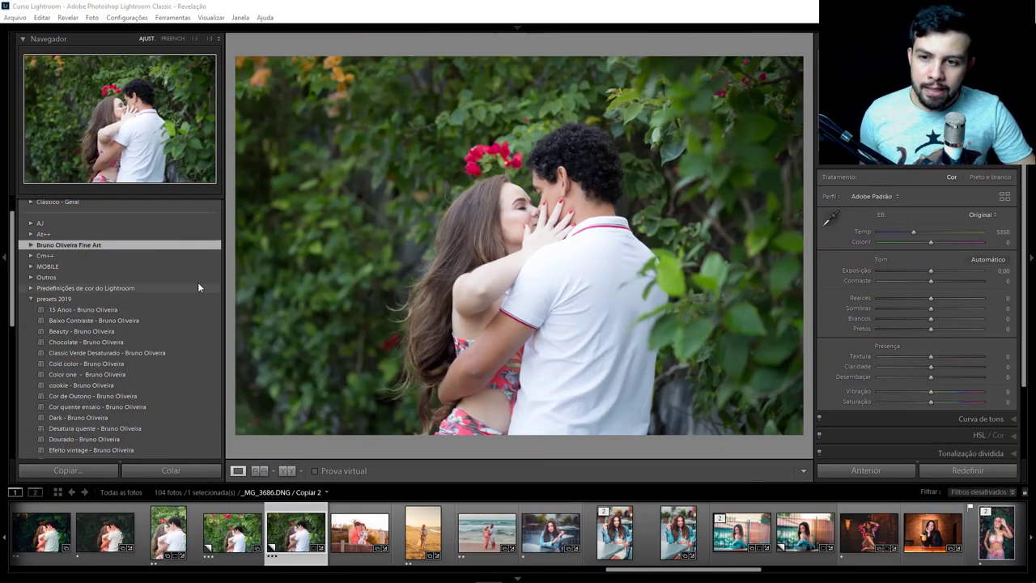
# - Compare the 15 Anos and Efeito vintage presets on the couple photo, settling on 15 Anos
pyautogui.click(103, 309)
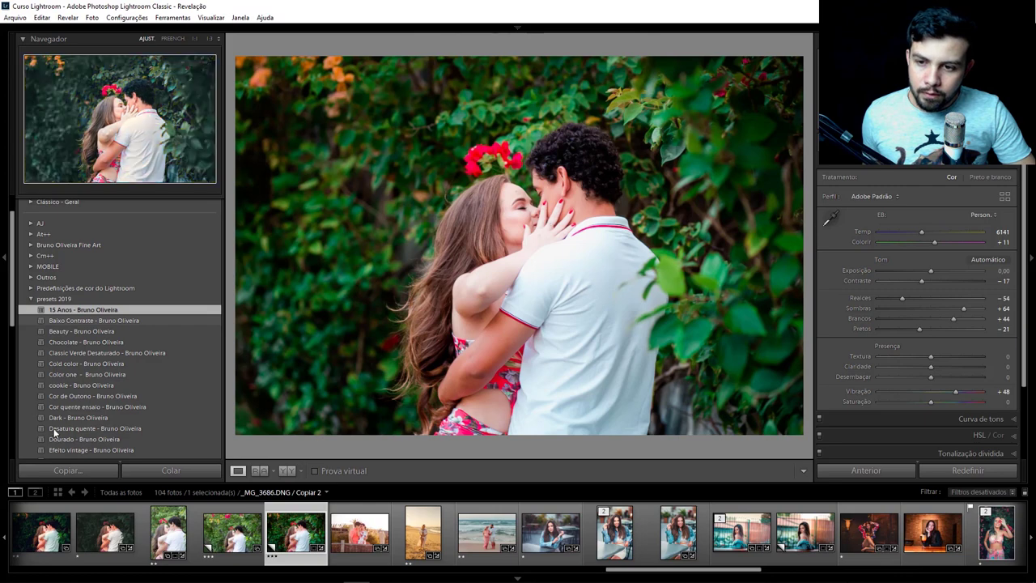
pyautogui.click(78, 449)
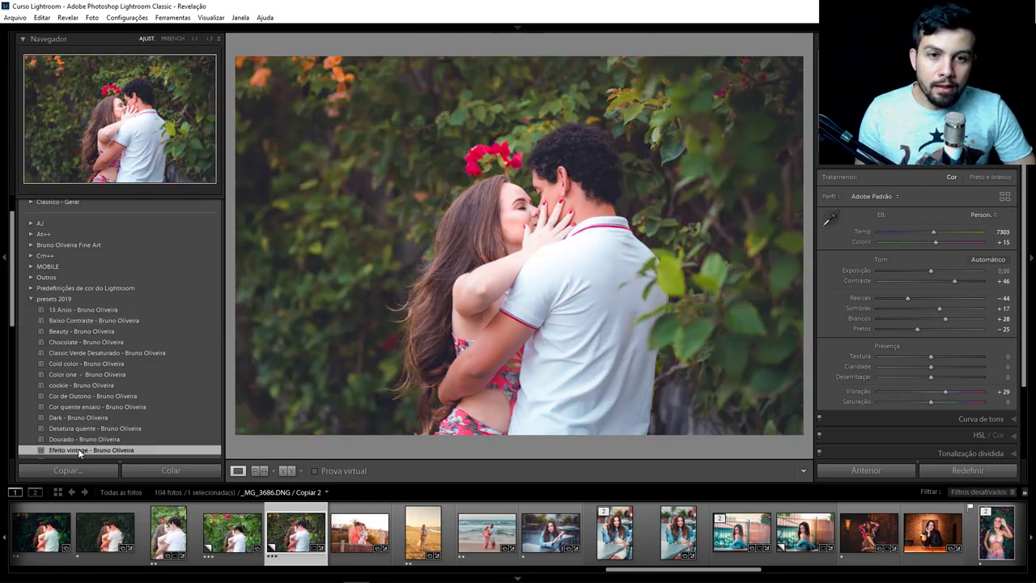
pyautogui.press('shift')
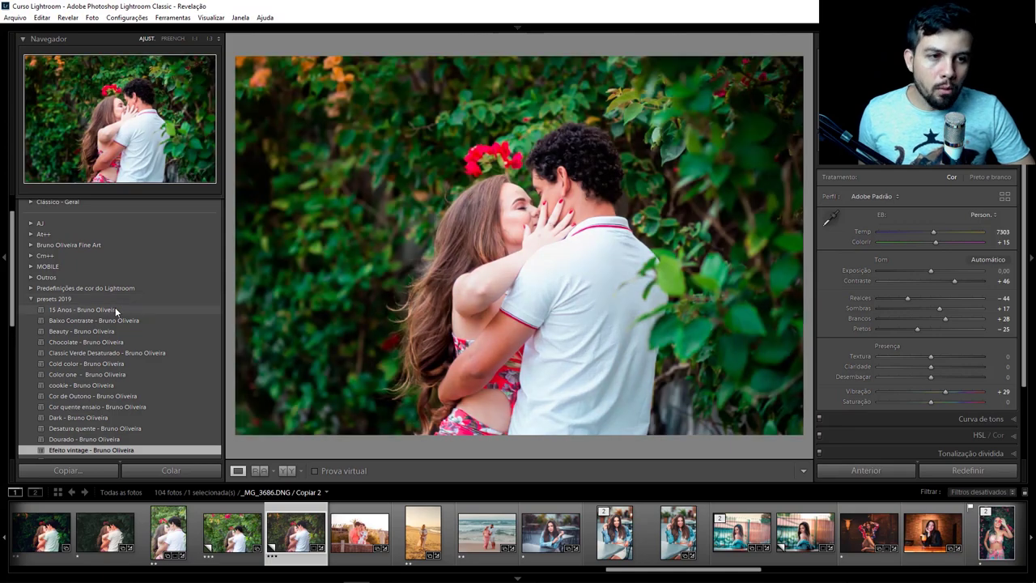
pyautogui.click(115, 308)
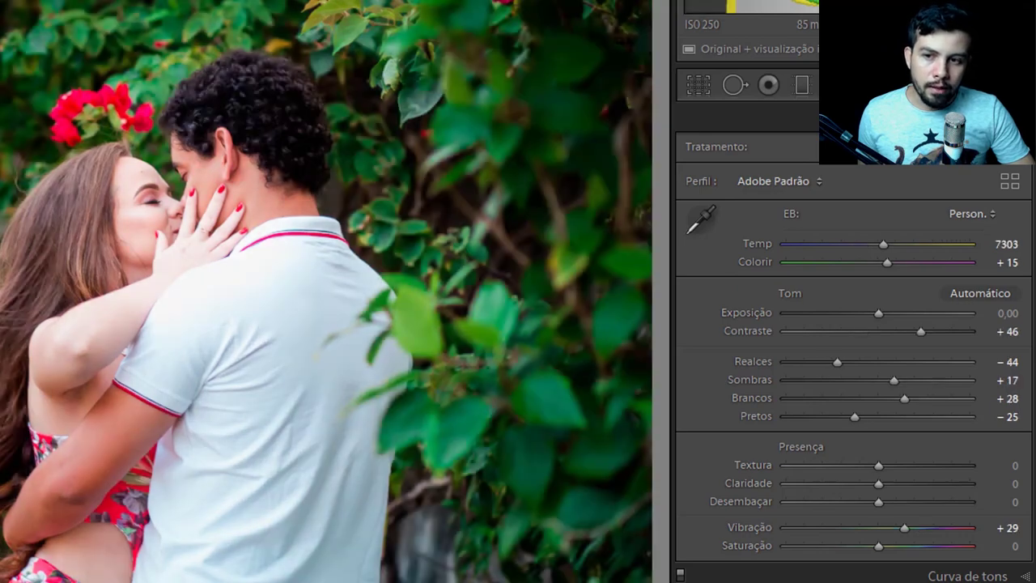
pyautogui.click(20, 315)
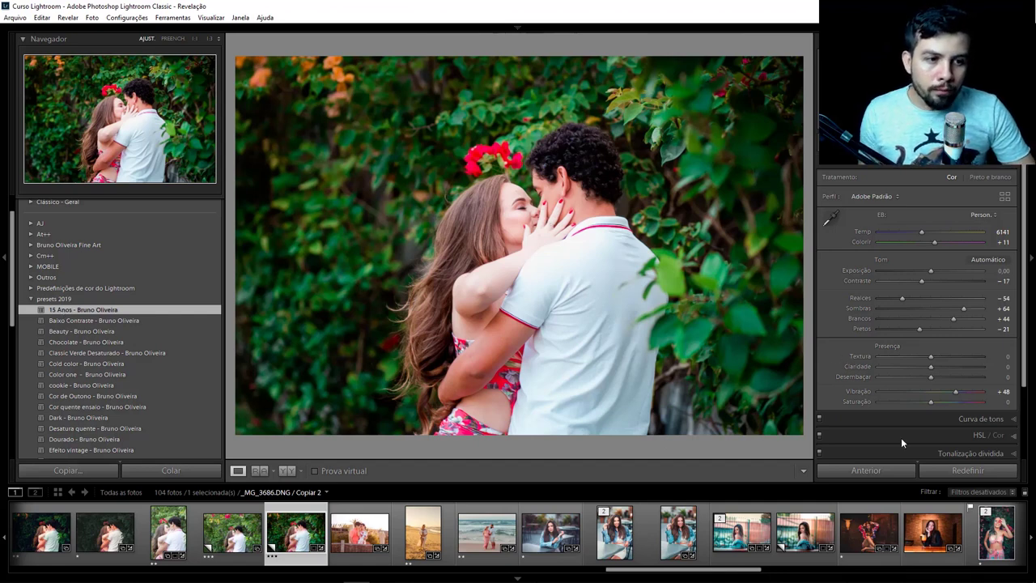
pyautogui.scroll(-3, 901, 437)
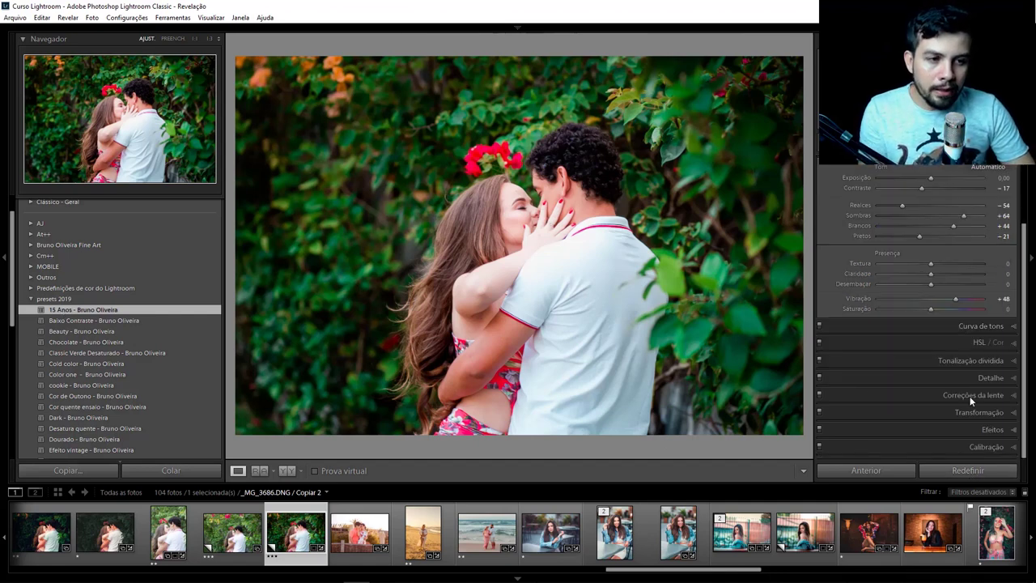
pyautogui.scroll(3, 947, 353)
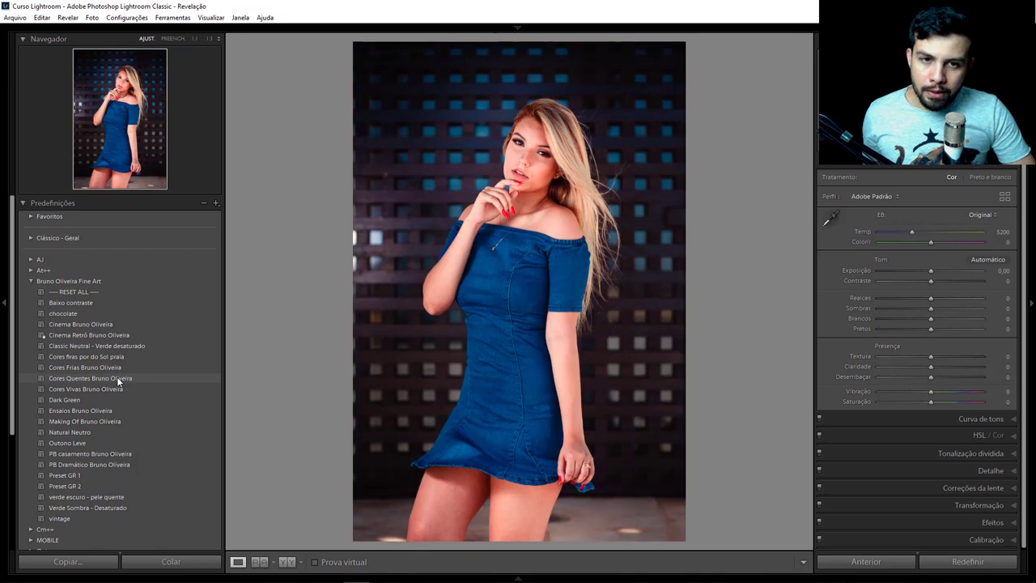
# - Compare the Cores Quentes and Cores Vivas presets on the portrait, nudging two sliders
pyautogui.click(117, 377)
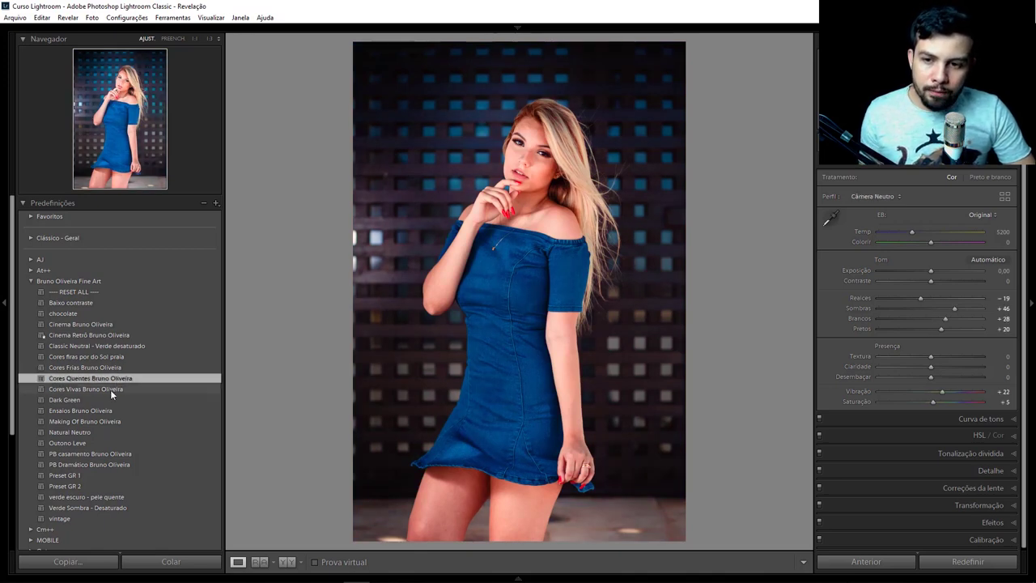
pyautogui.click(110, 389)
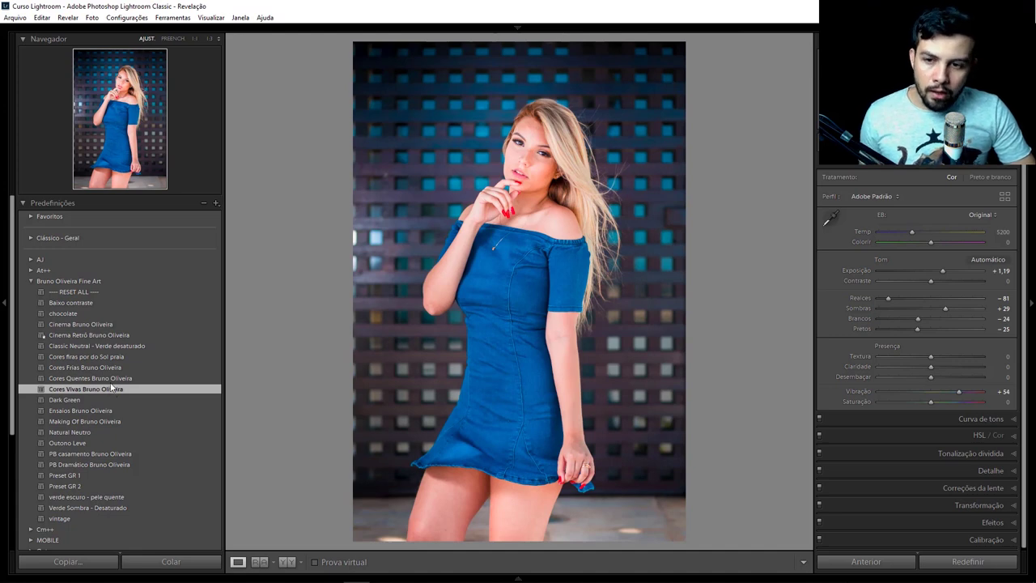
pyautogui.click(111, 381)
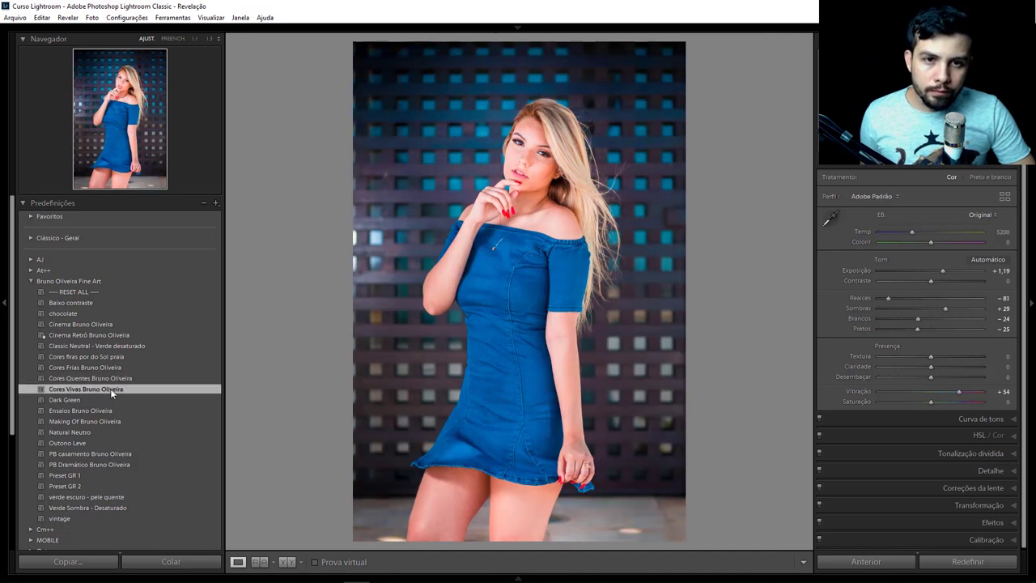
pyautogui.press('shift')
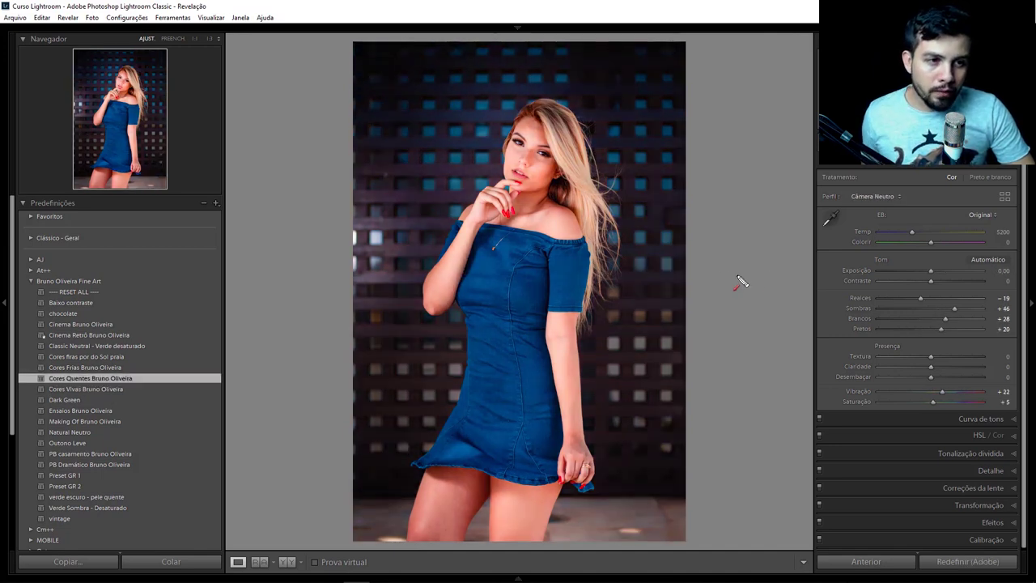
pyautogui.moveTo(731, 275); pyautogui.dragTo(838, 274)
pyautogui.moveTo(758, 405); pyautogui.dragTo(777, 404)
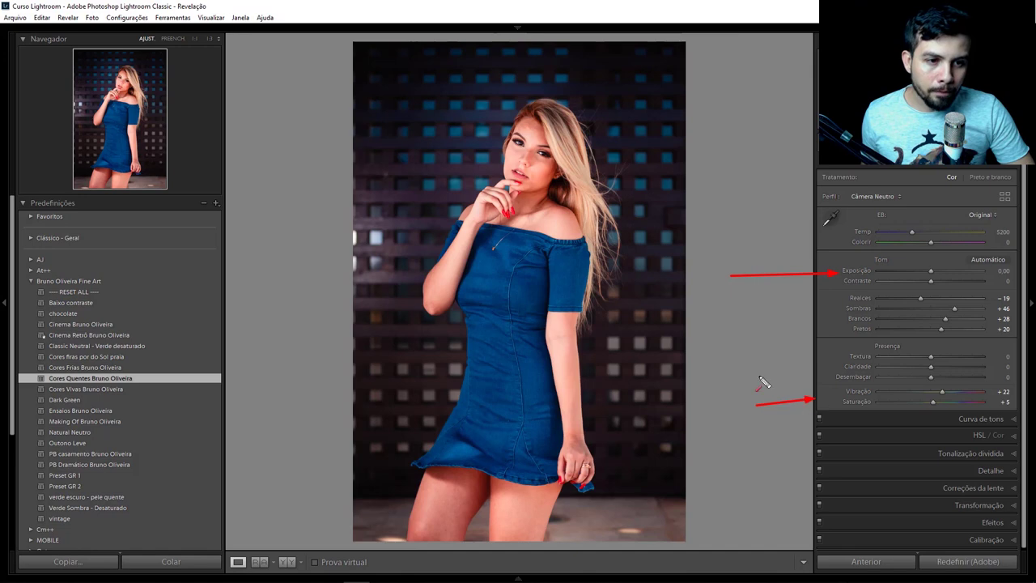
# - Apply chocolate, then layer Cores Vivas on top for Temp 8586 and Vibrance +54
pyautogui.click(105, 390)
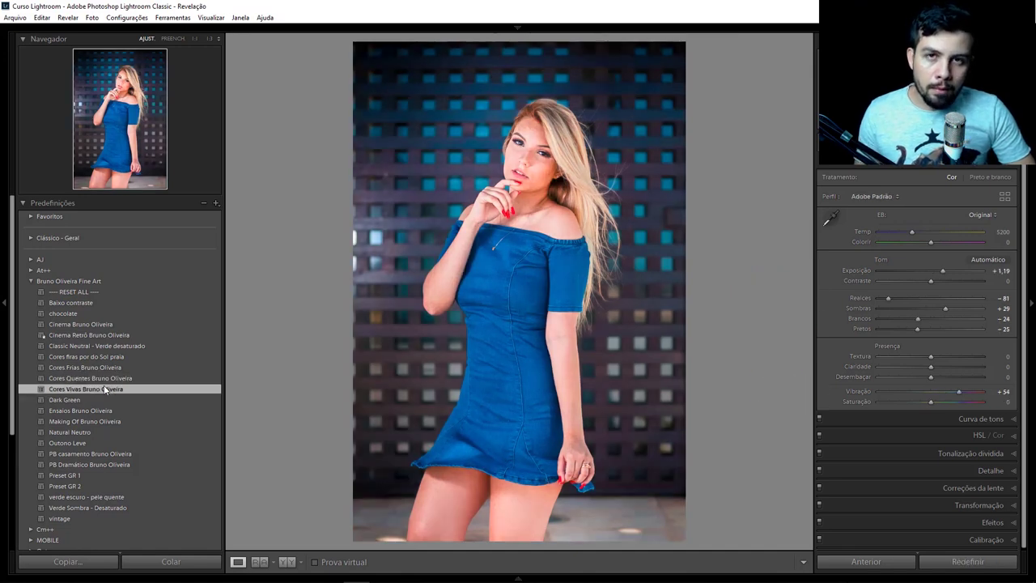
pyautogui.click(100, 379)
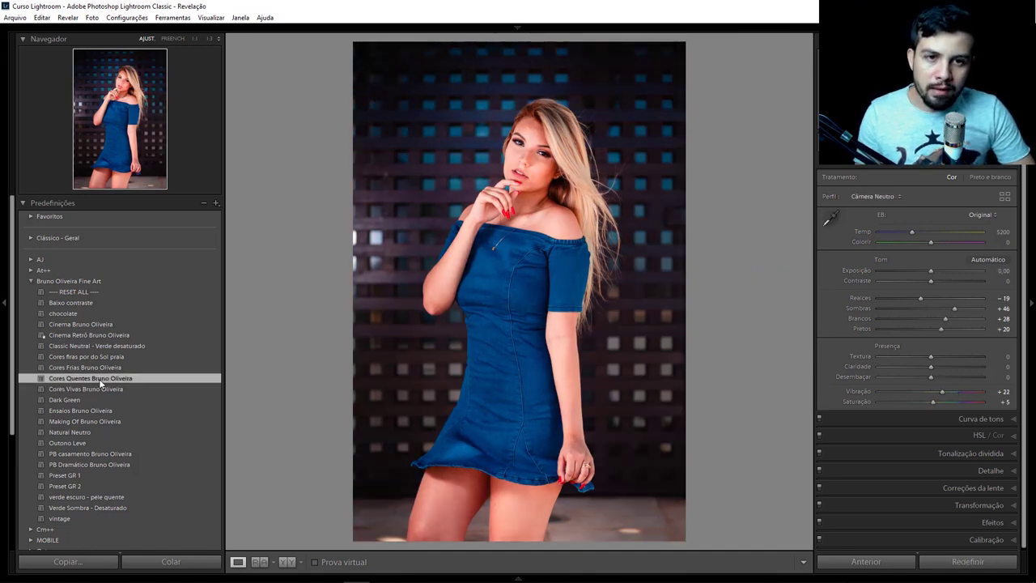
pyautogui.click(102, 389)
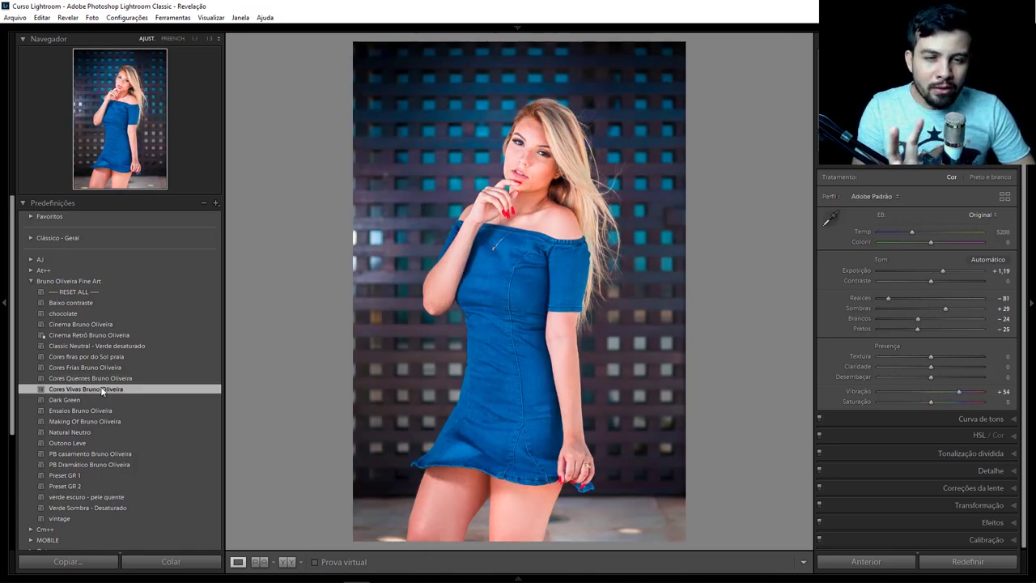
pyautogui.click(70, 314)
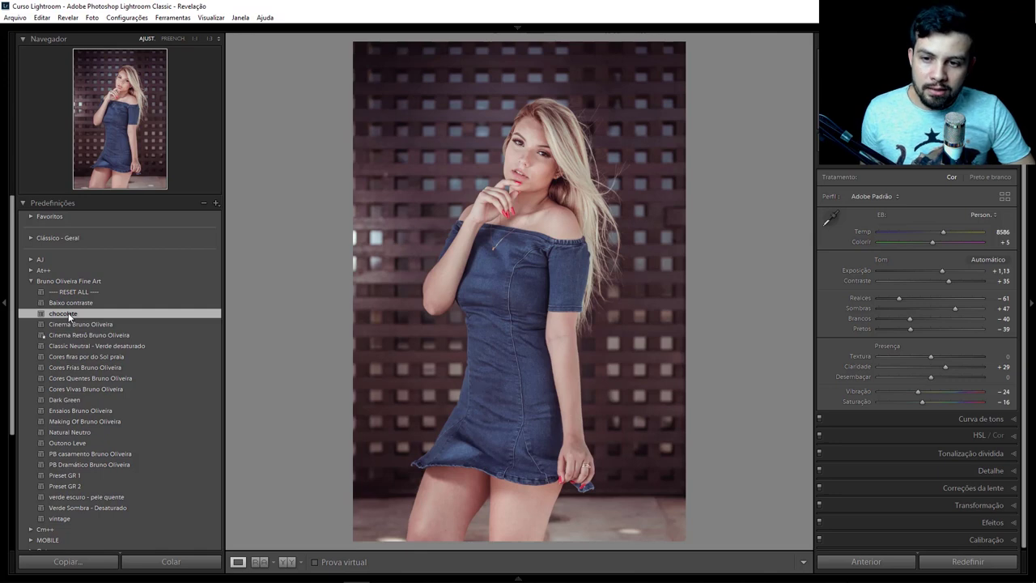
pyautogui.click(81, 388)
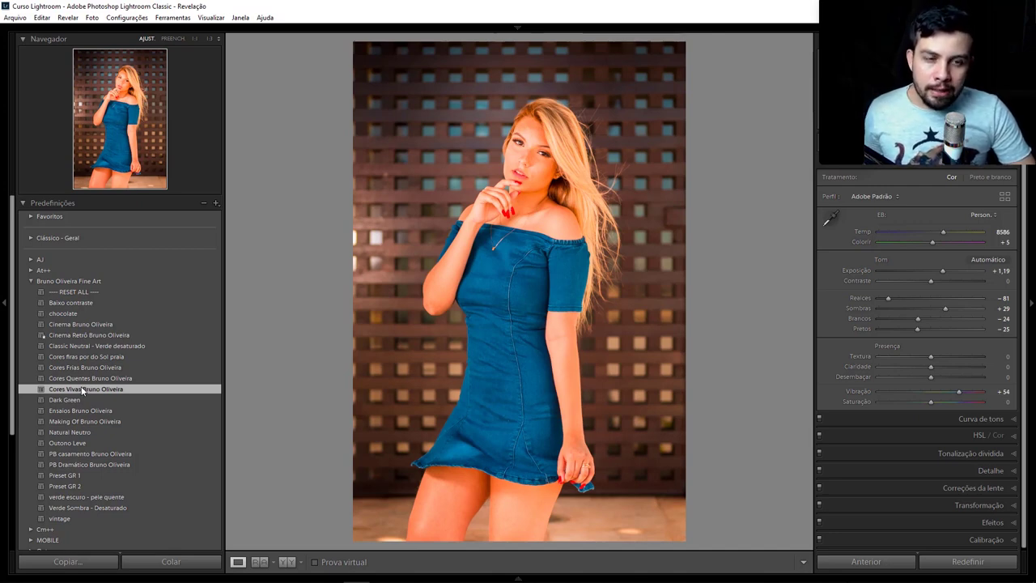
pyautogui.press('shift')
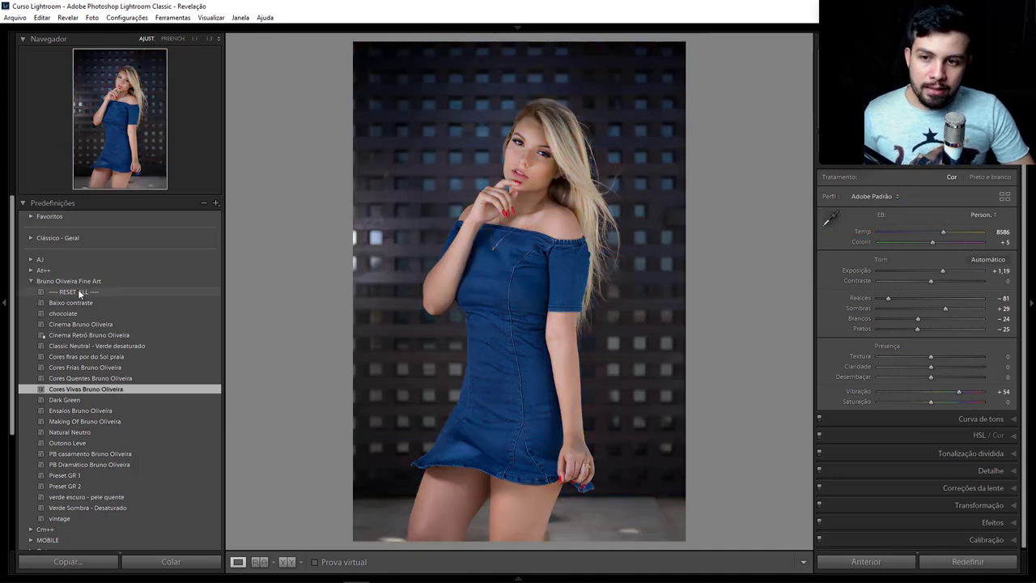
# - Reset the portrait with RESET ALL and retry the Cores Vivas and Cores Quentes presets
pyautogui.click(73, 291)
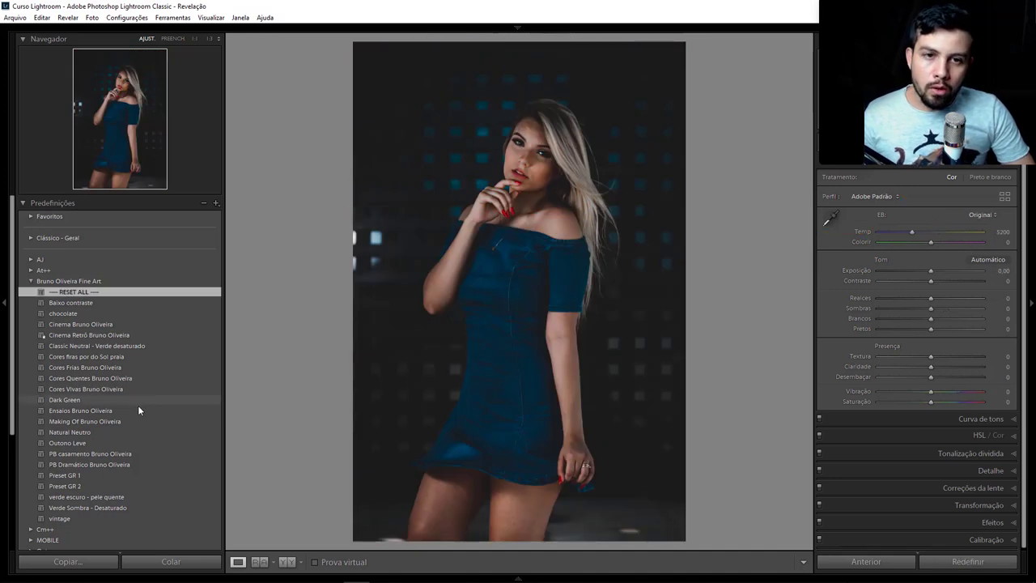
pyautogui.click(116, 390)
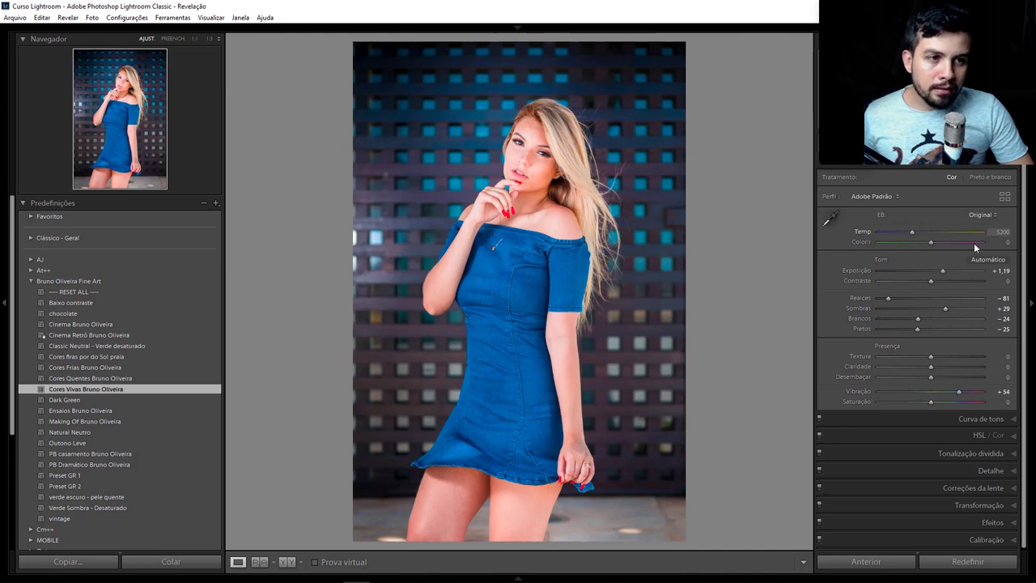
pyautogui.click(110, 378)
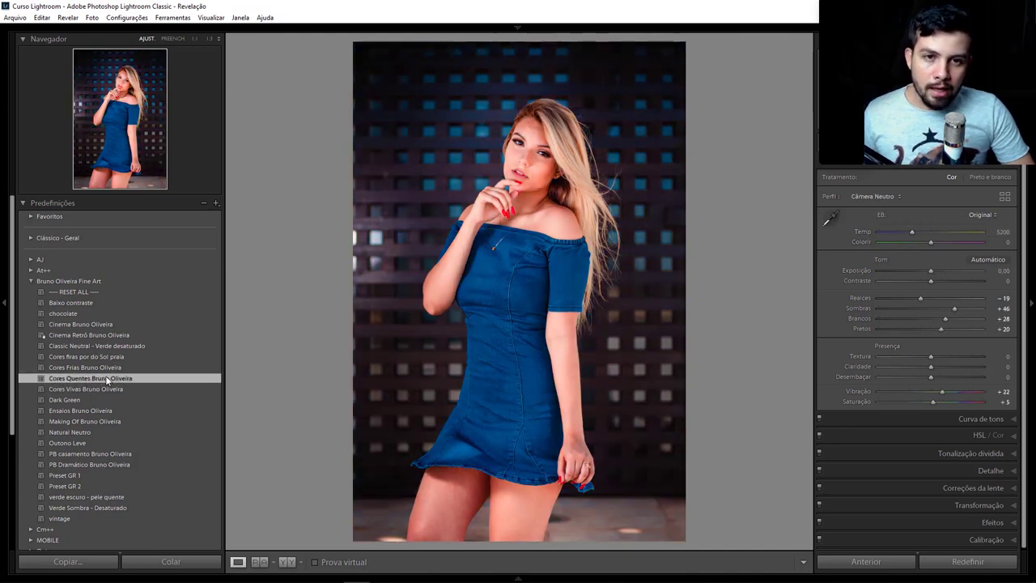
pyautogui.click(103, 386)
pyautogui.click(104, 378)
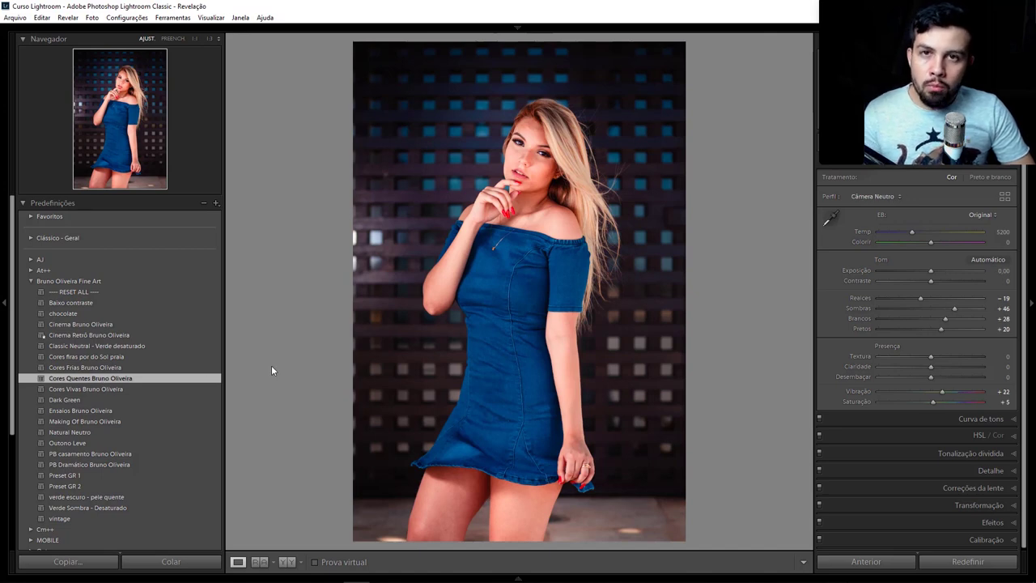
pyautogui.moveTo(683, 240); pyautogui.dragTo(852, 237)
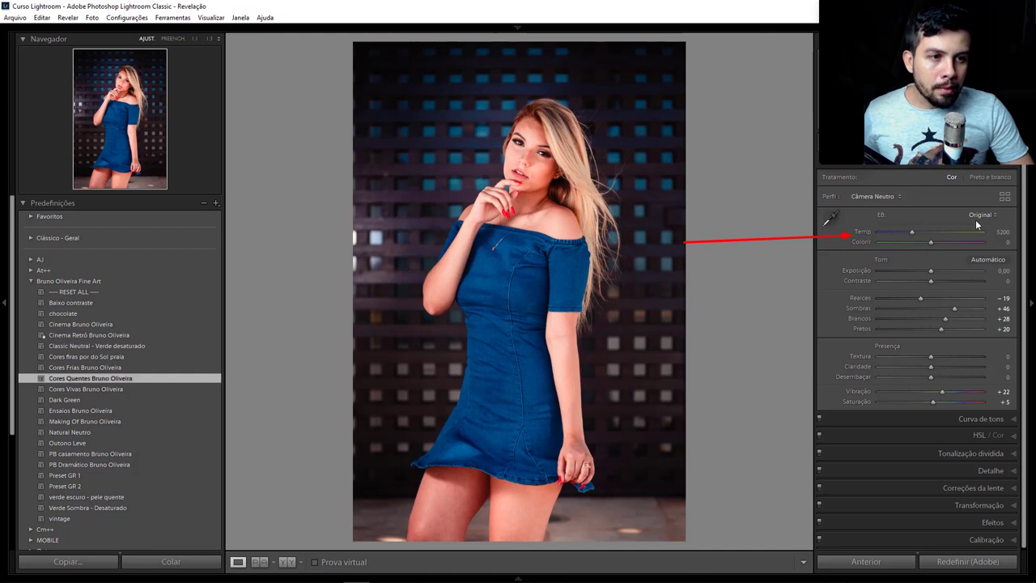
# - Apply chocolate, then Cores Vivas on top for Temp 8586 and Exposure +1,19
pyautogui.click(100, 390)
pyautogui.click(98, 379)
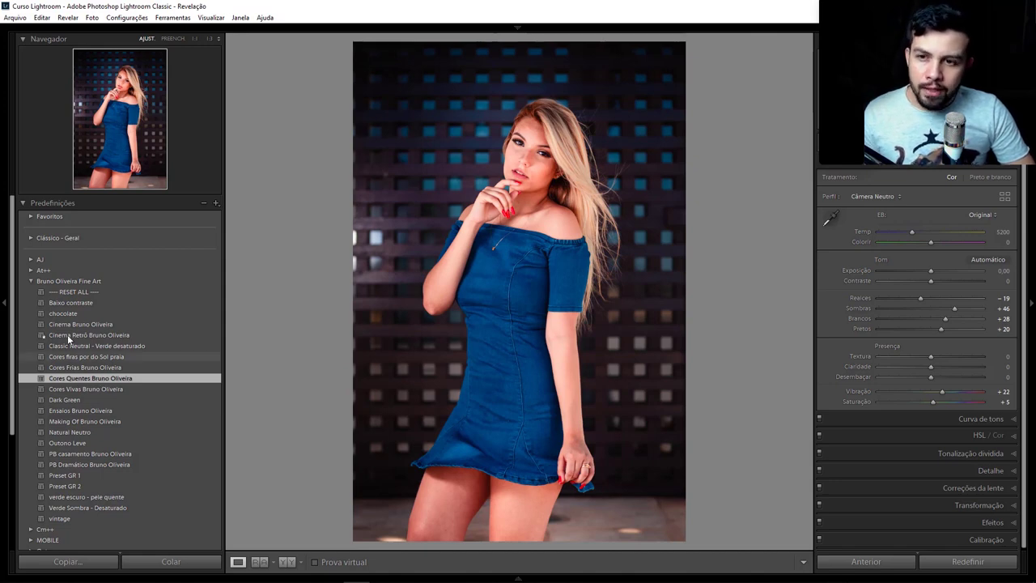
pyautogui.click(62, 314)
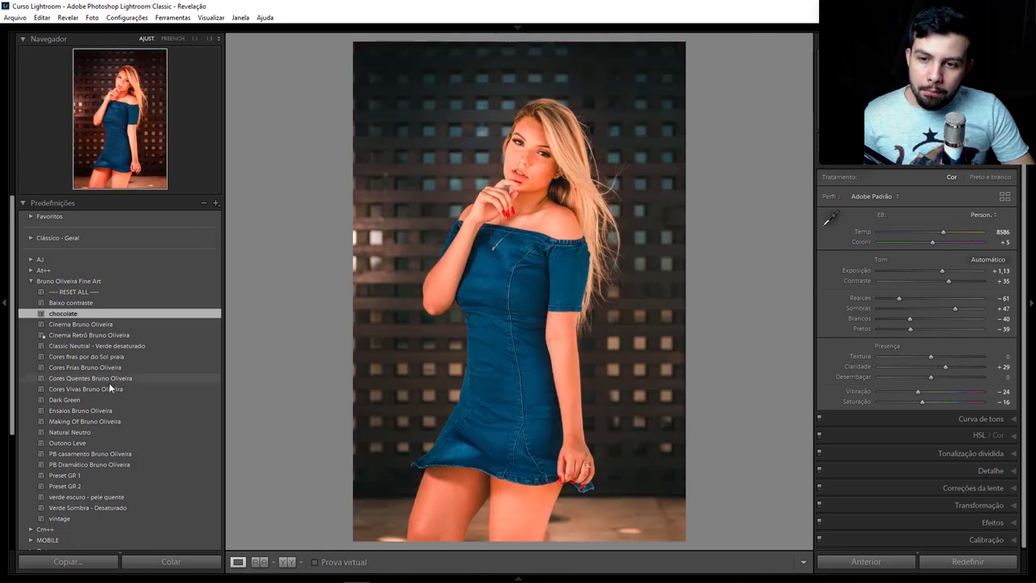
pyautogui.click(106, 389)
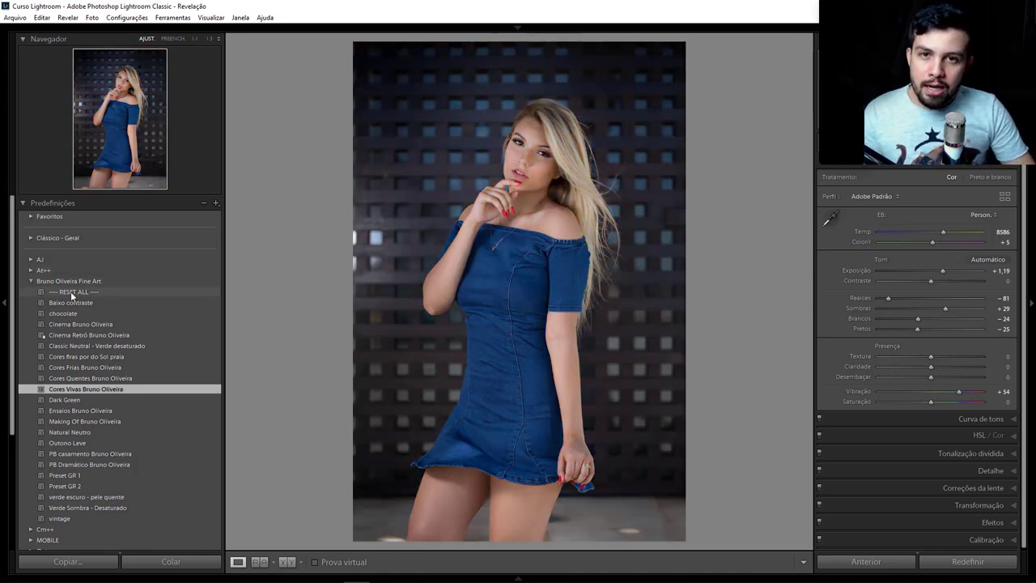
# - Apply the RESET ALL preset so the blue-dress portrait returns to Temp 5200 and zeroed sliders
pyautogui.click(71, 292)
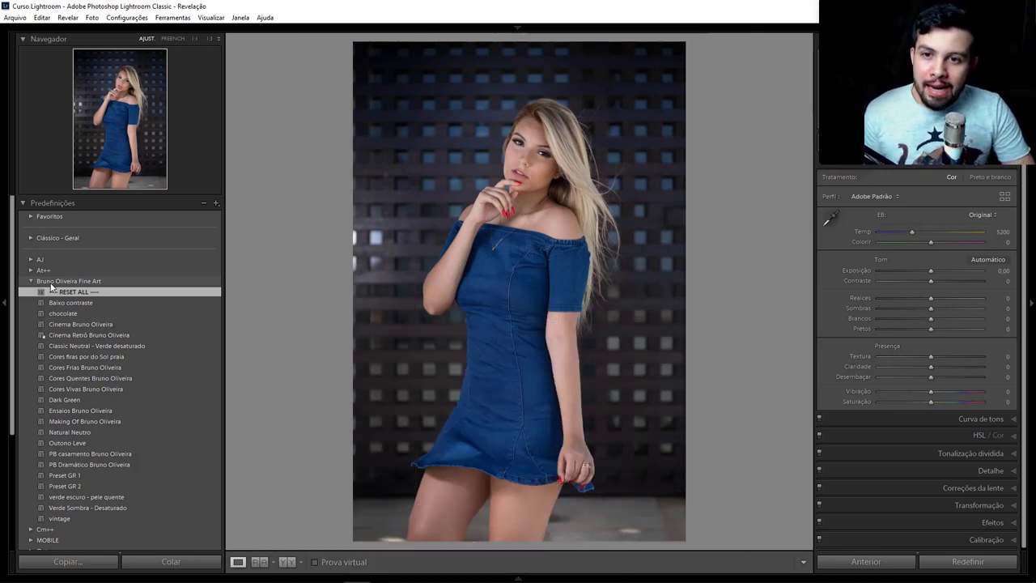
pyautogui.press('shift')
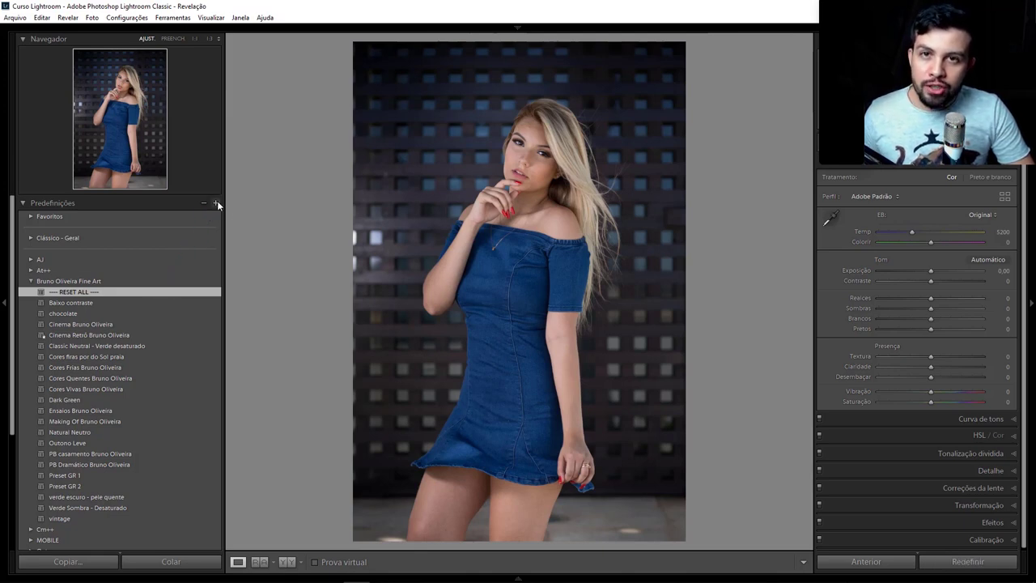
# - Start a new develop preset, toggle all its settings off and on, then cancel without saving
pyautogui.click(217, 202)
pyautogui.click(229, 217)
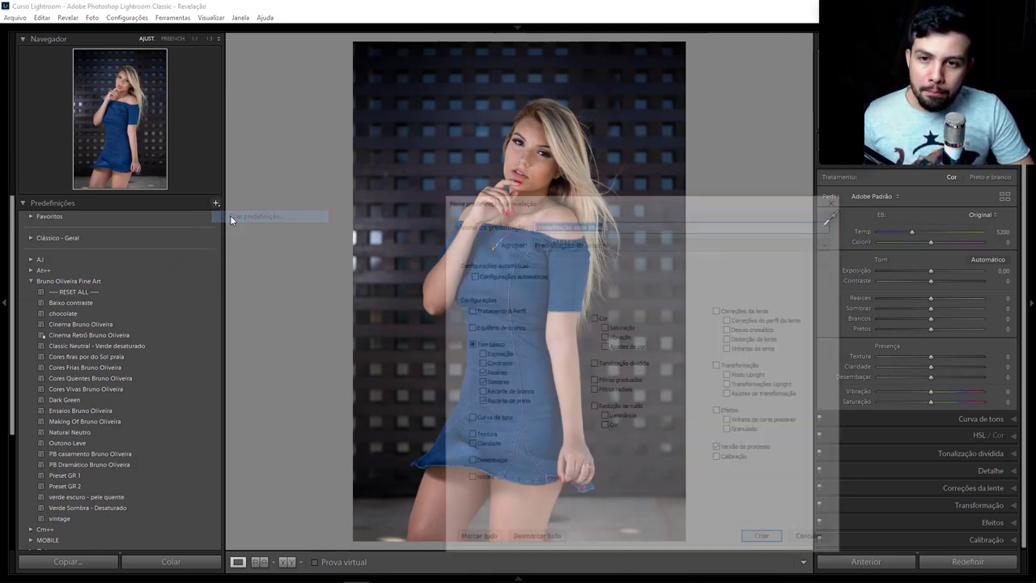
pyautogui.click(533, 541)
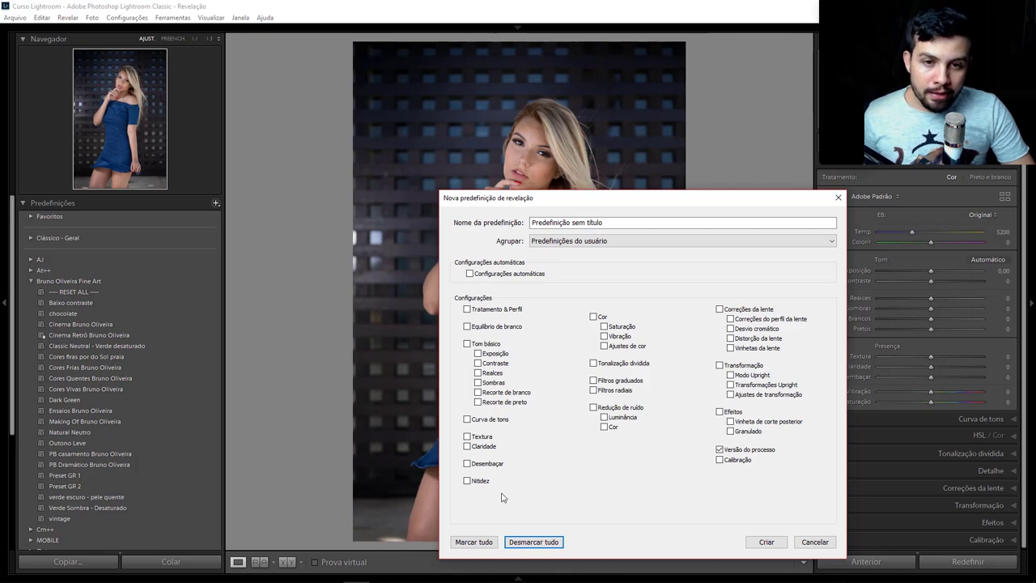
pyautogui.click(492, 541)
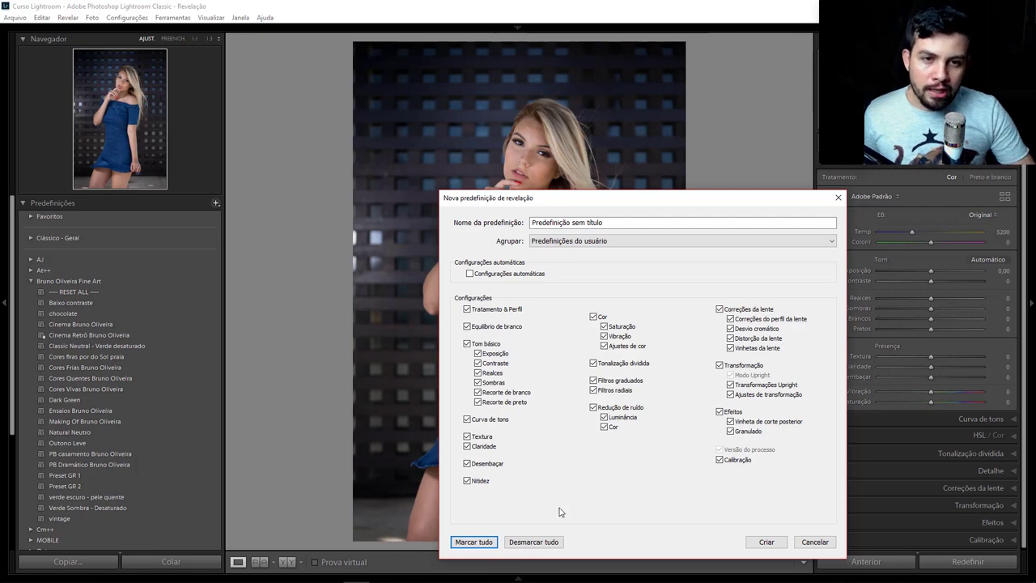
pyautogui.click(813, 543)
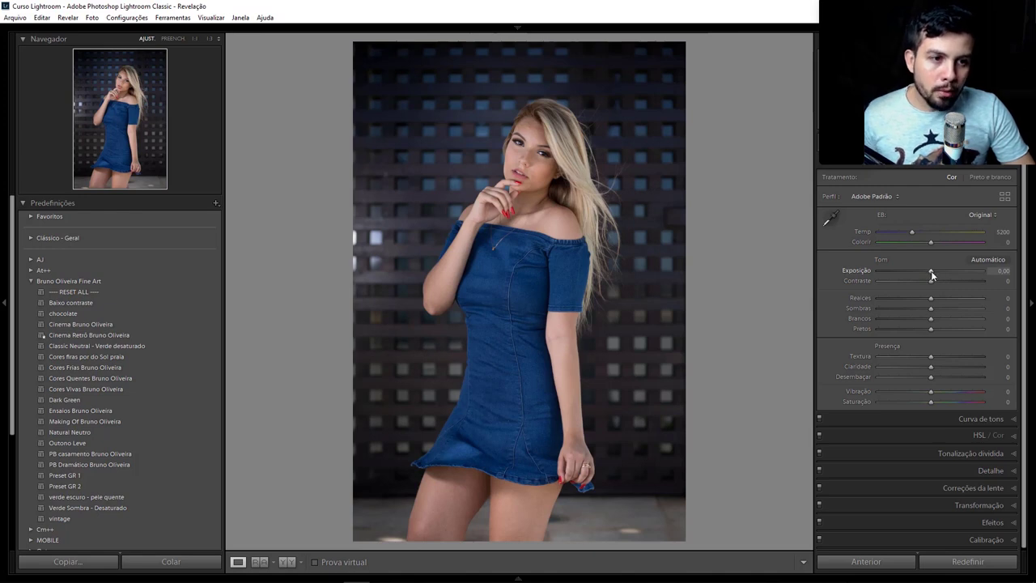
# - Raise the portrait's exposure to +1,11 and begin a new develop preset named 1
pyautogui.moveTo(931, 274); pyautogui.dragTo(943, 274)
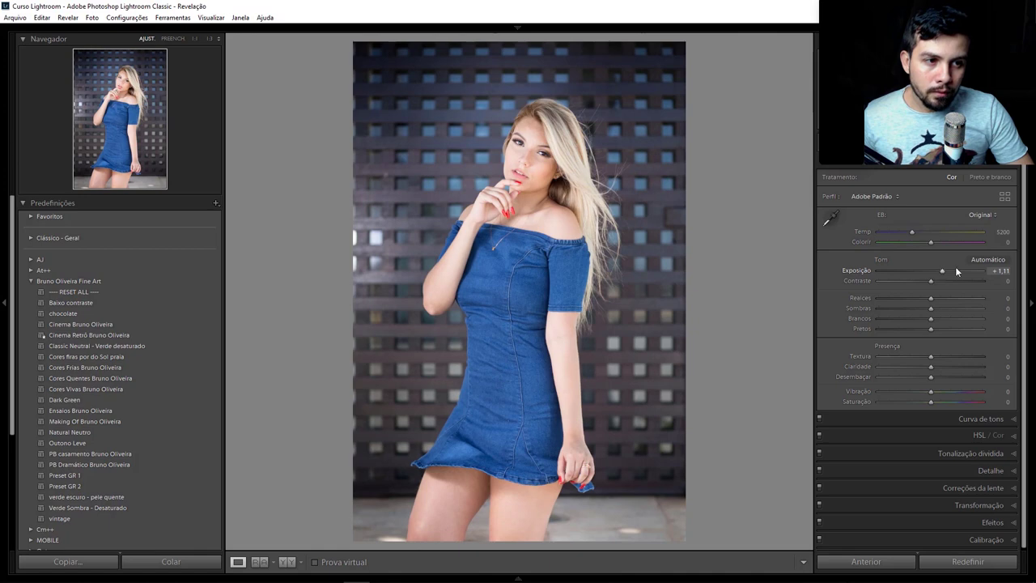
pyautogui.click(216, 202)
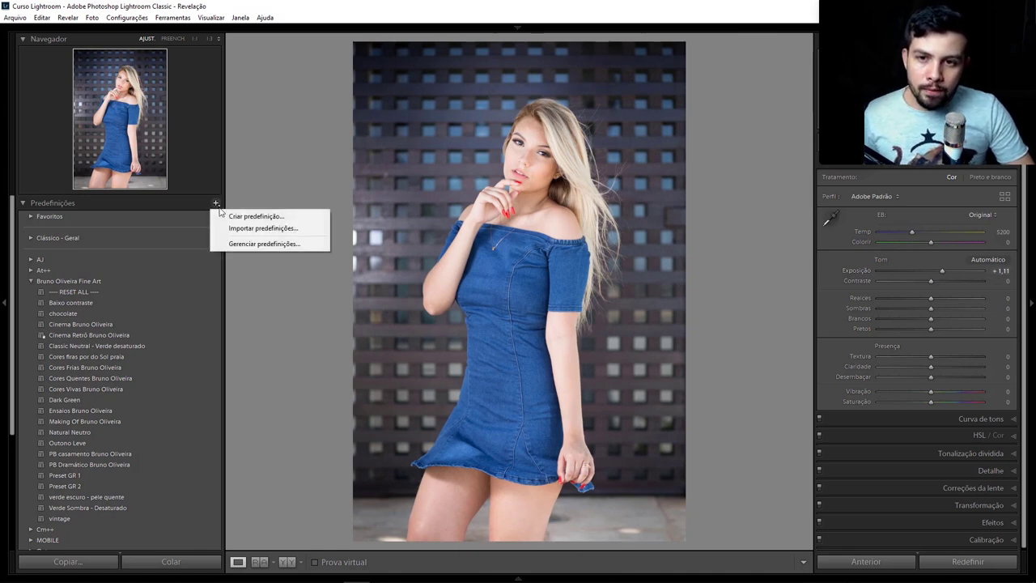
pyautogui.click(256, 217)
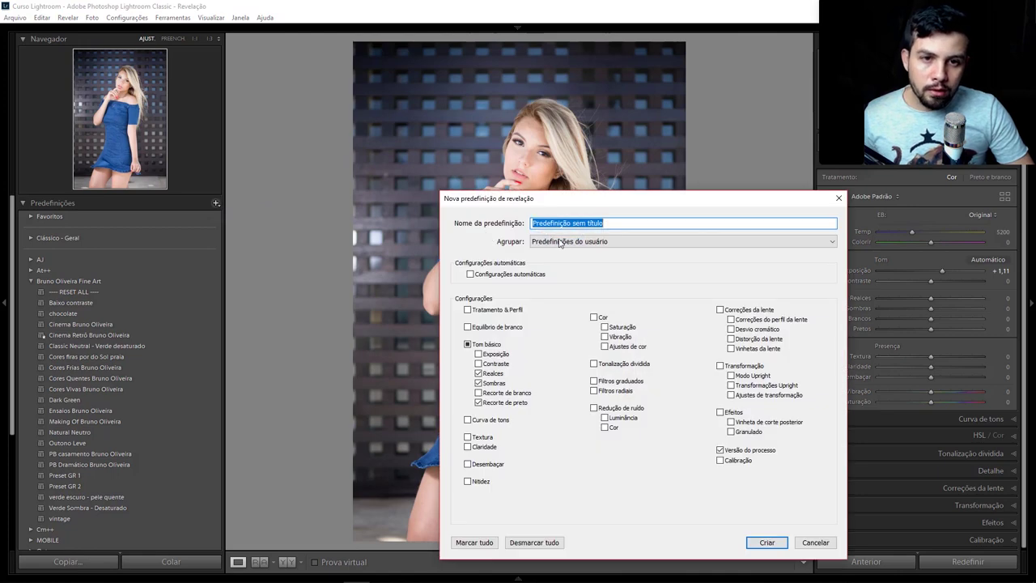
pyautogui.write('1')
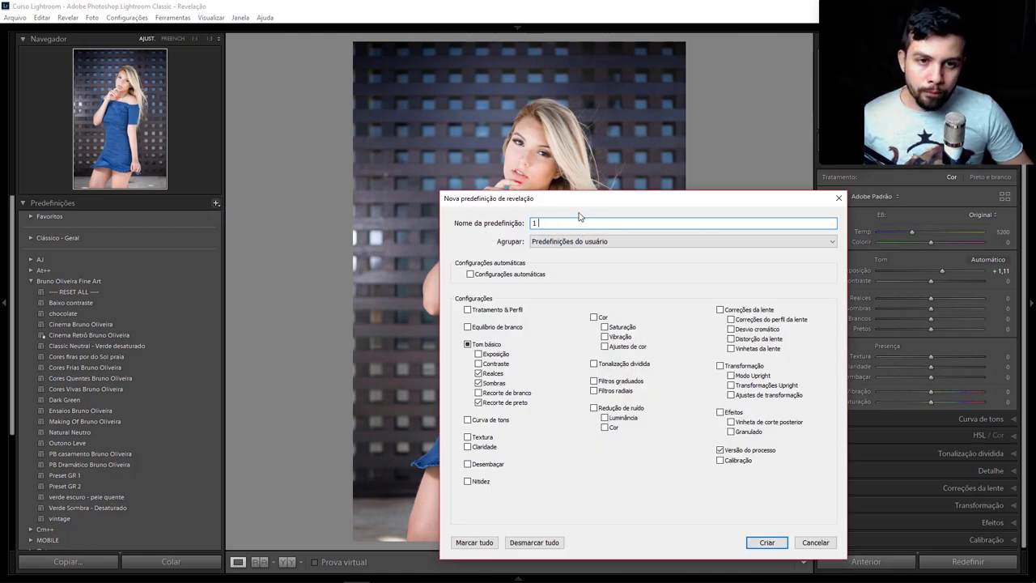
# - Save preset 1 into a new YOUTUBE group, storing only the Exposure setting
pyautogui.click(579, 242)
pyautogui.click(579, 255)
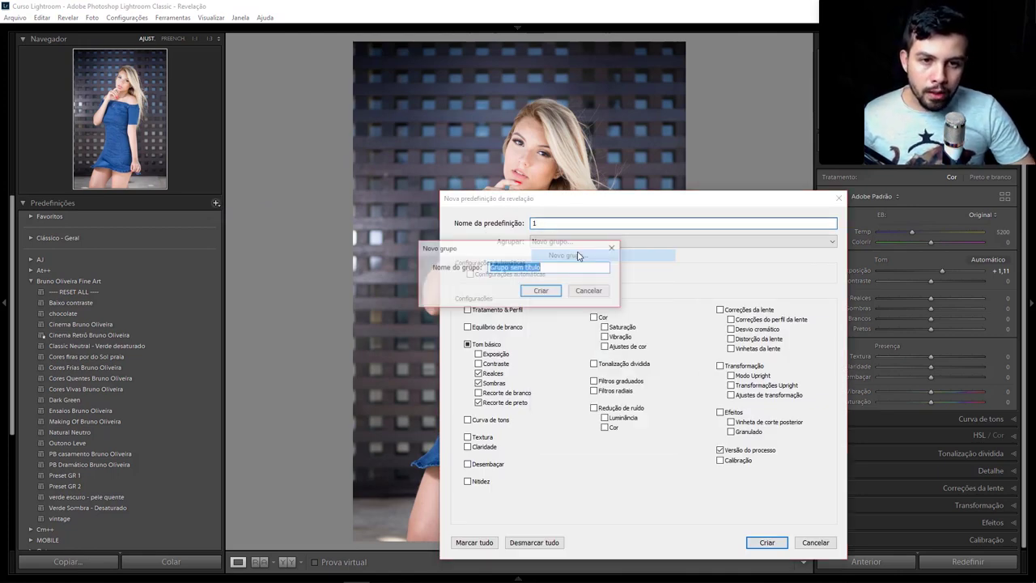
pyautogui.write('Y')
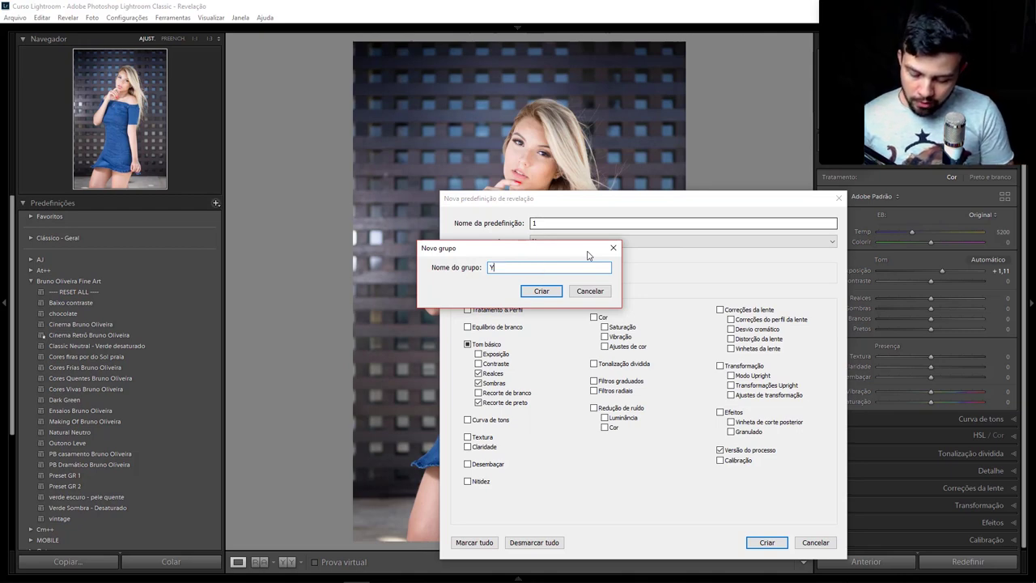
pyautogui.write('OUTUBE')
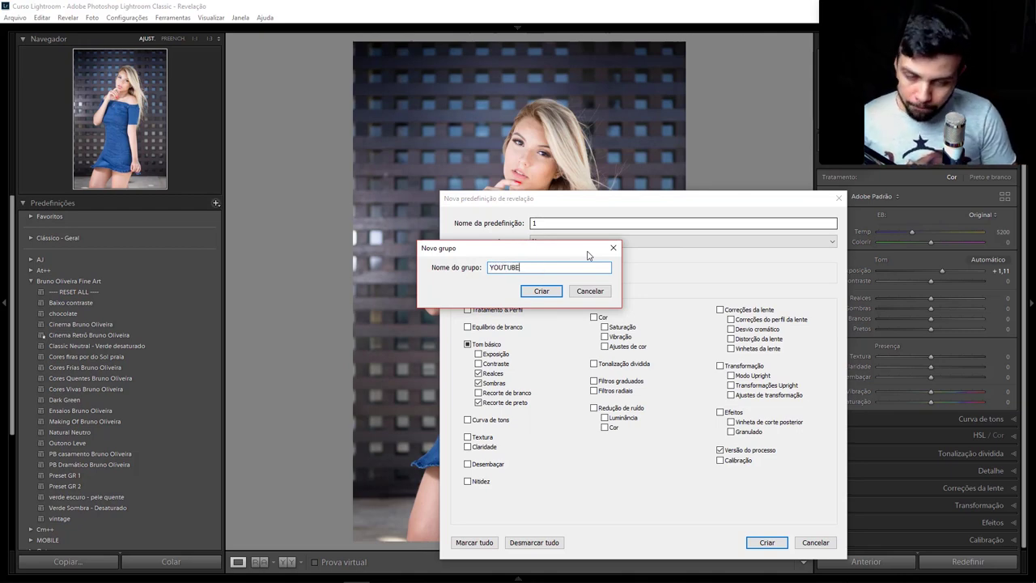
pyautogui.click(541, 291)
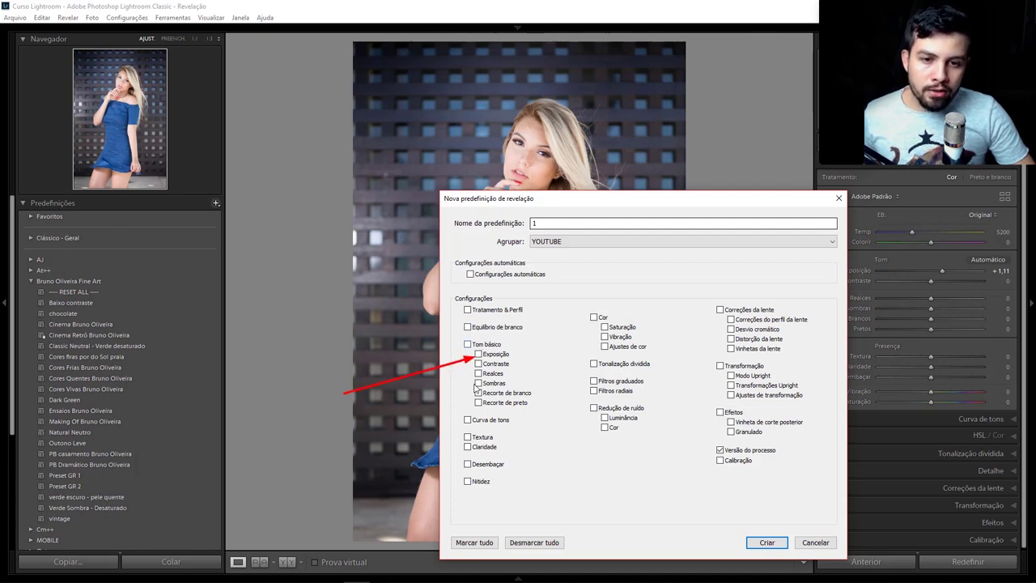
pyautogui.click(478, 354)
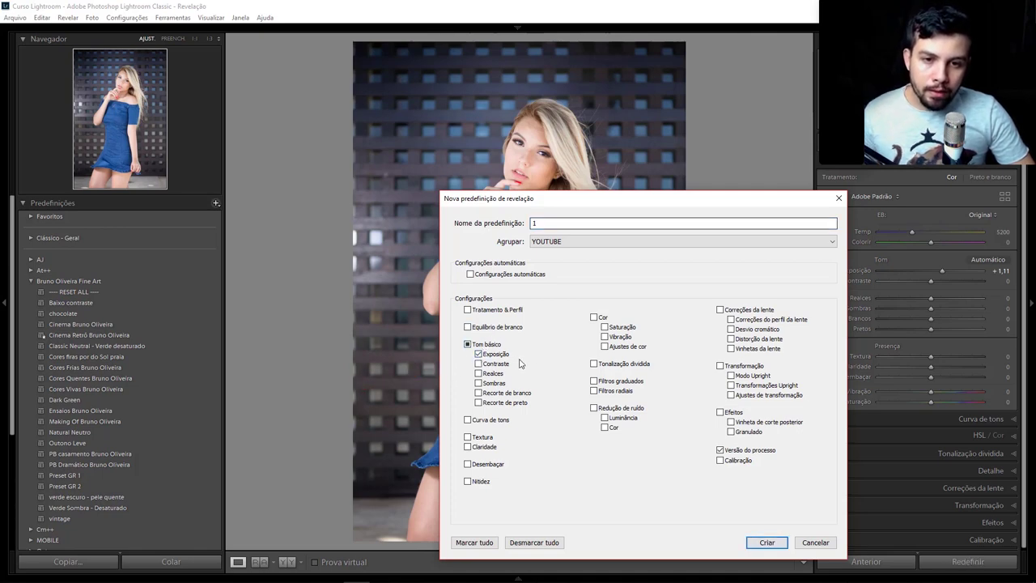
pyautogui.click(767, 543)
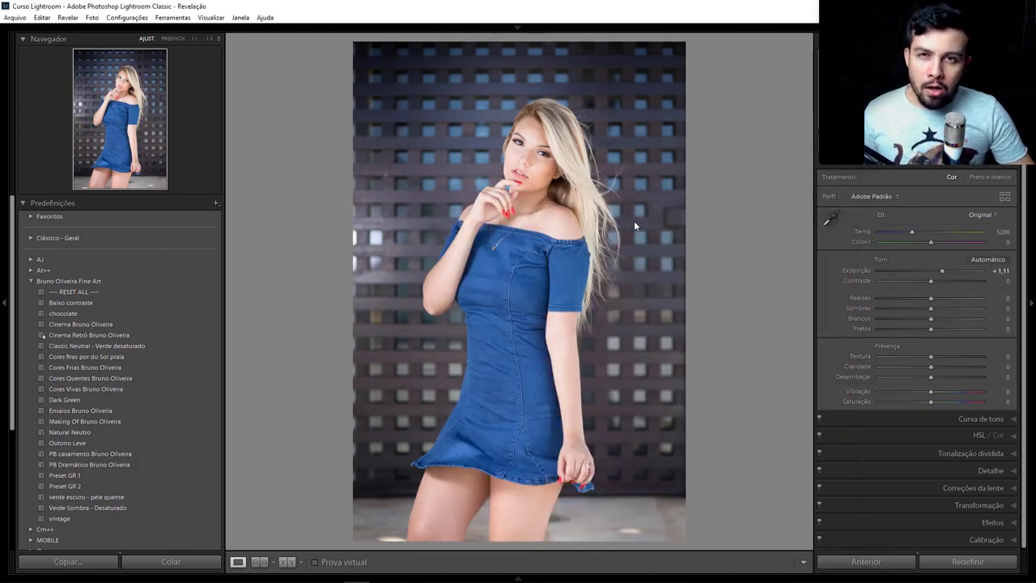
# - Reset exposure to 0,00 and warm the white balance temperature to 7700
pyautogui.doubleClick(942, 272)
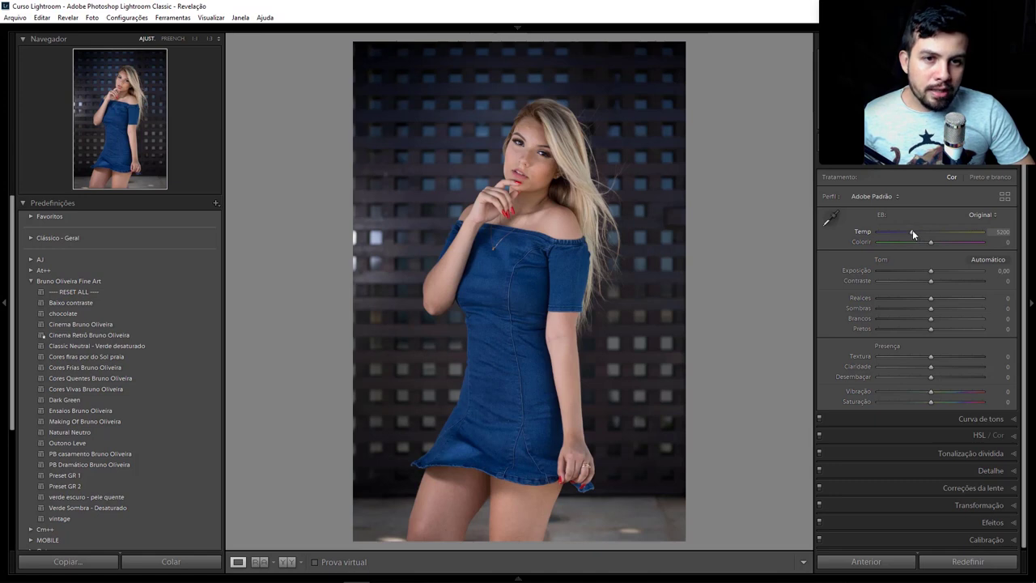
pyautogui.moveTo(912, 234); pyautogui.dragTo(935, 236)
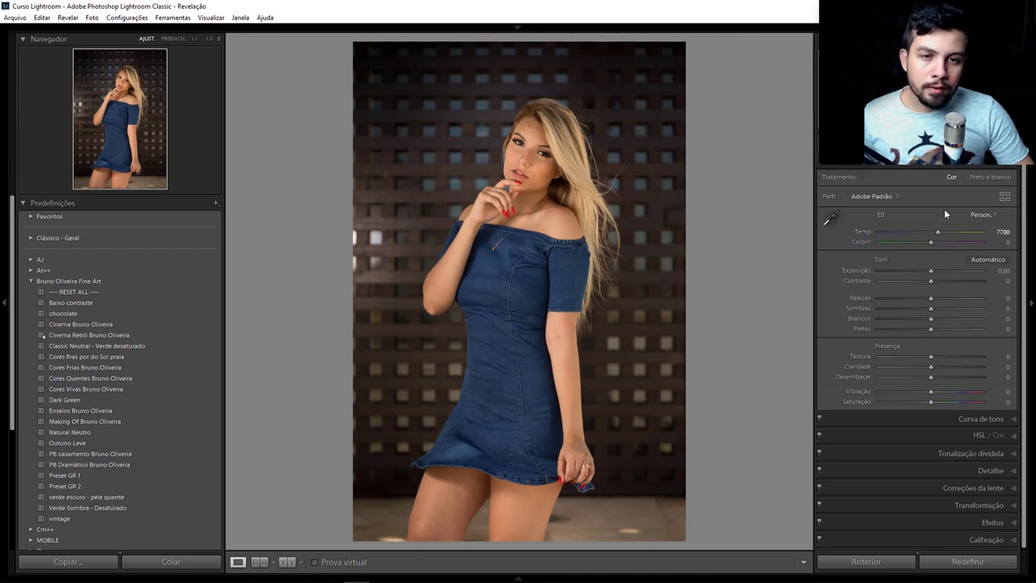
# - Create preset 2 in the YOUTUBE group storing only White Balance, with Exposure excluded
pyautogui.click(215, 203)
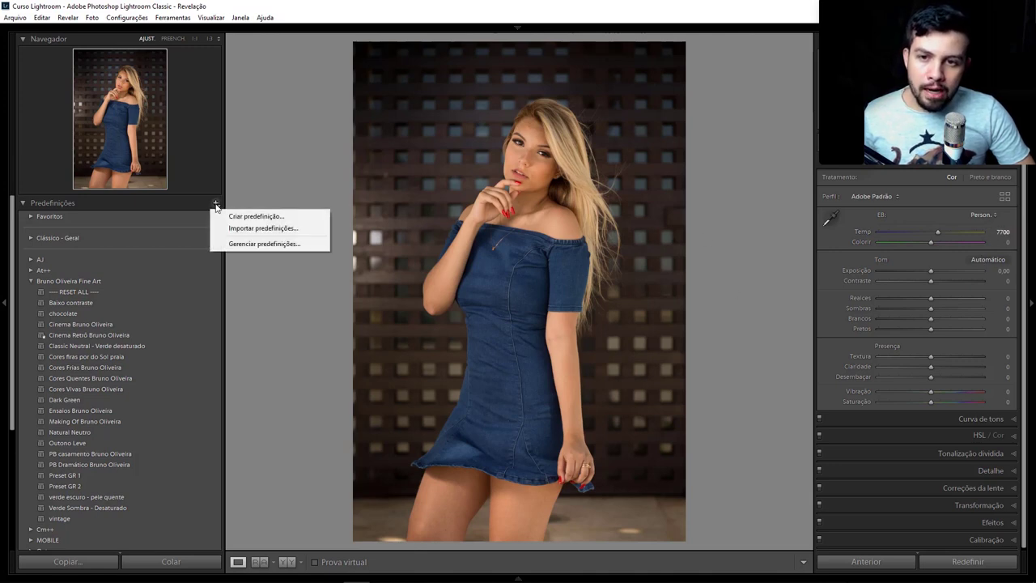
pyautogui.click(235, 220)
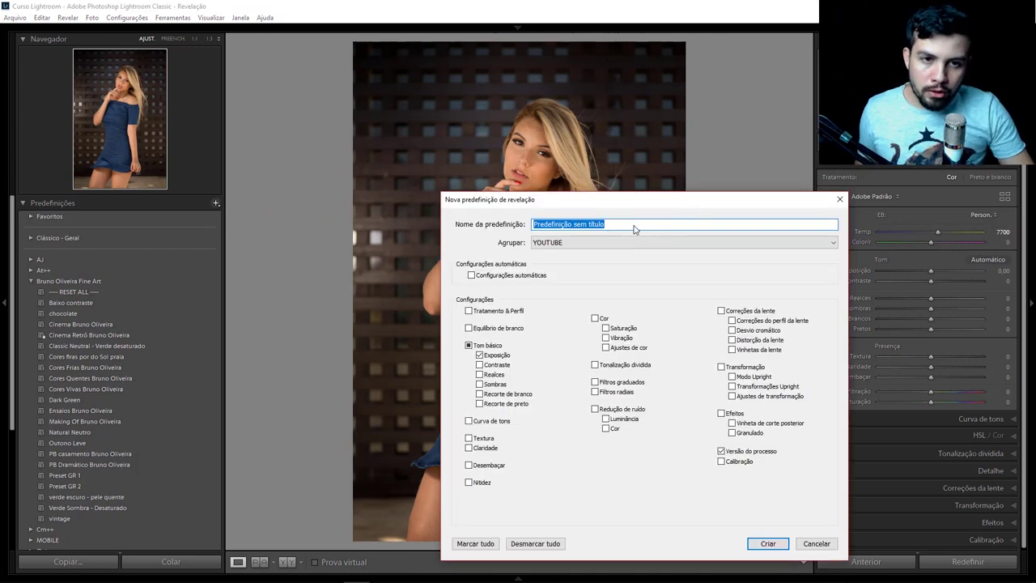
pyautogui.moveTo(636, 229); pyautogui.dragTo(539, 229)
pyautogui.write('2')
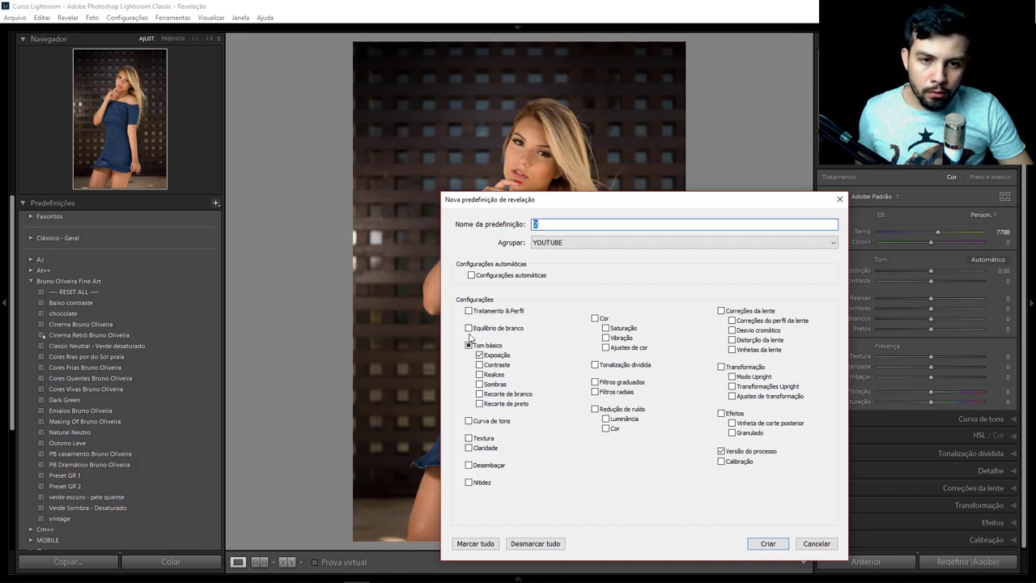
pyautogui.click(470, 328)
pyautogui.click(479, 355)
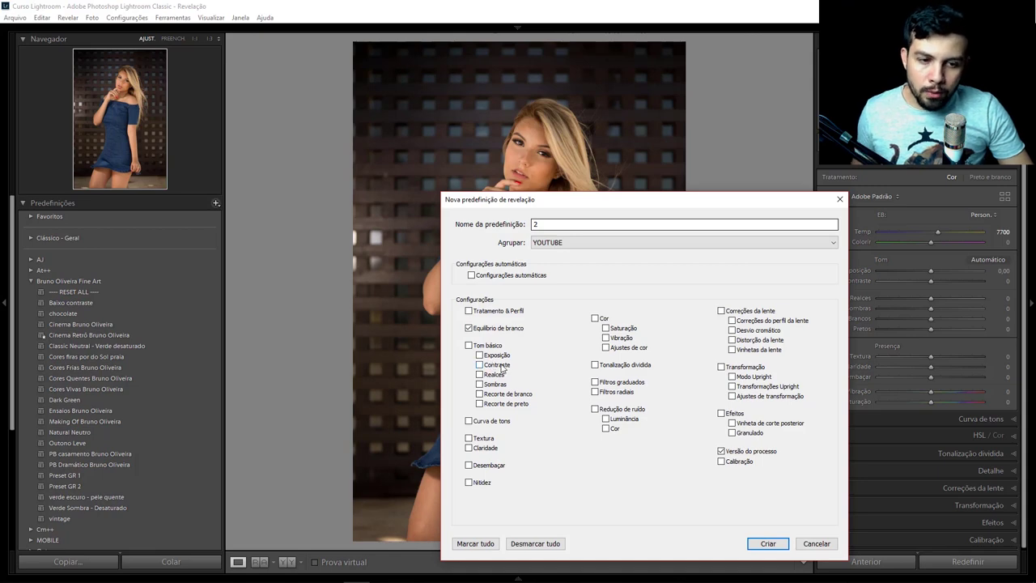
pyautogui.click(763, 544)
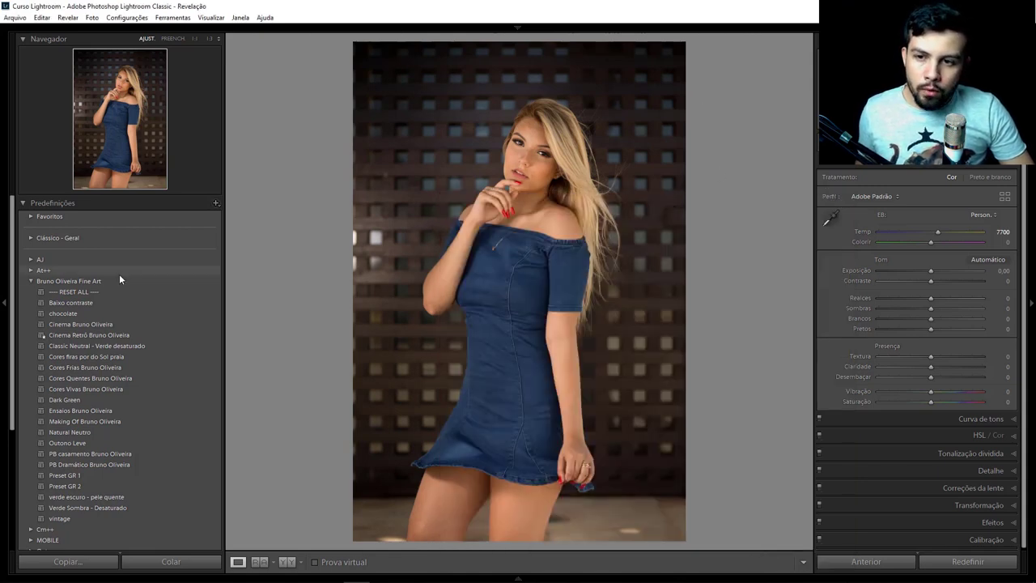
# - Reset the portrait, then stack YOUTUBE presets 1 and 2 for Exposure +1,11 and Temp 7700
pyautogui.click(84, 293)
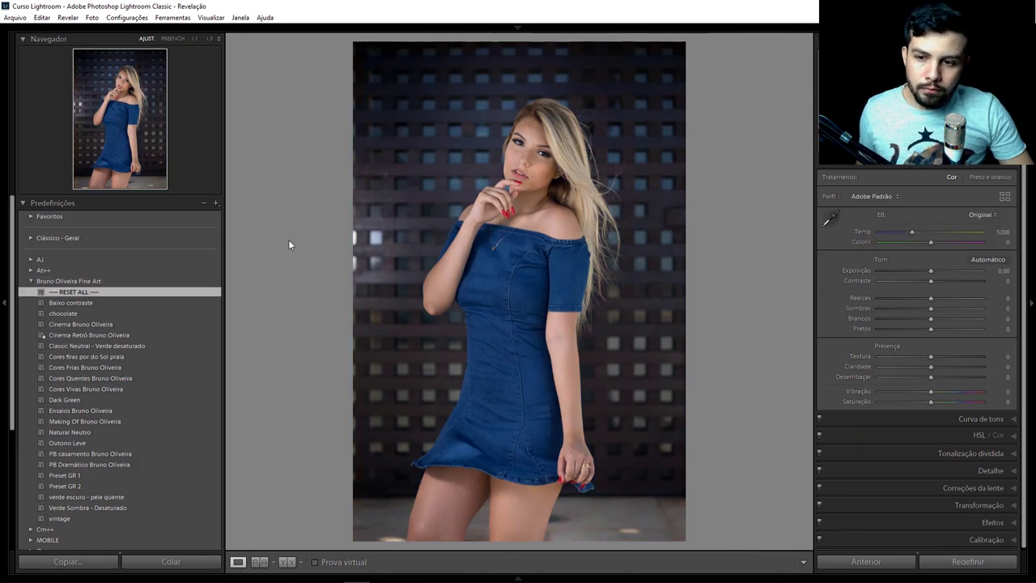
pyautogui.click(32, 281)
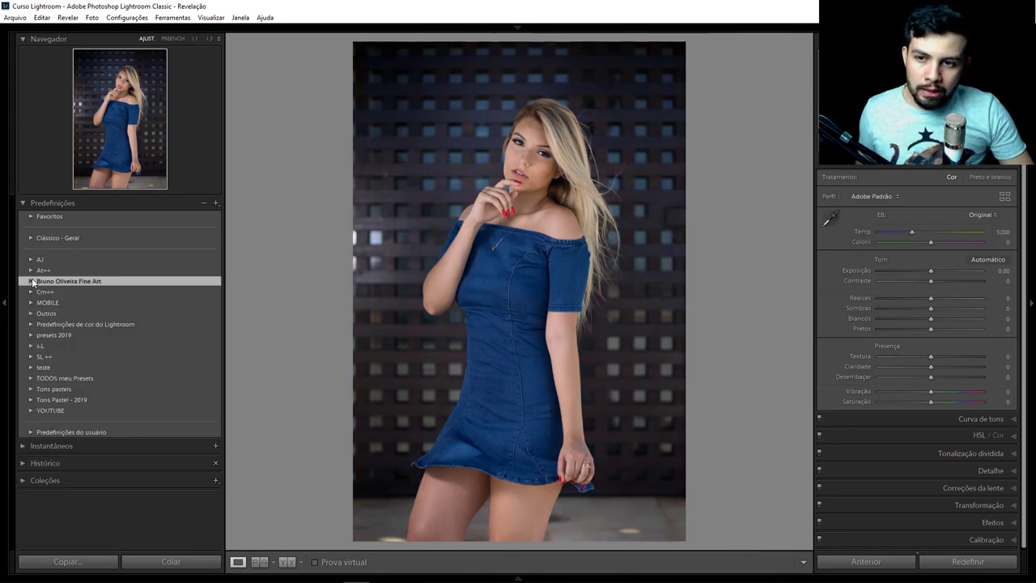
pyautogui.click(29, 411)
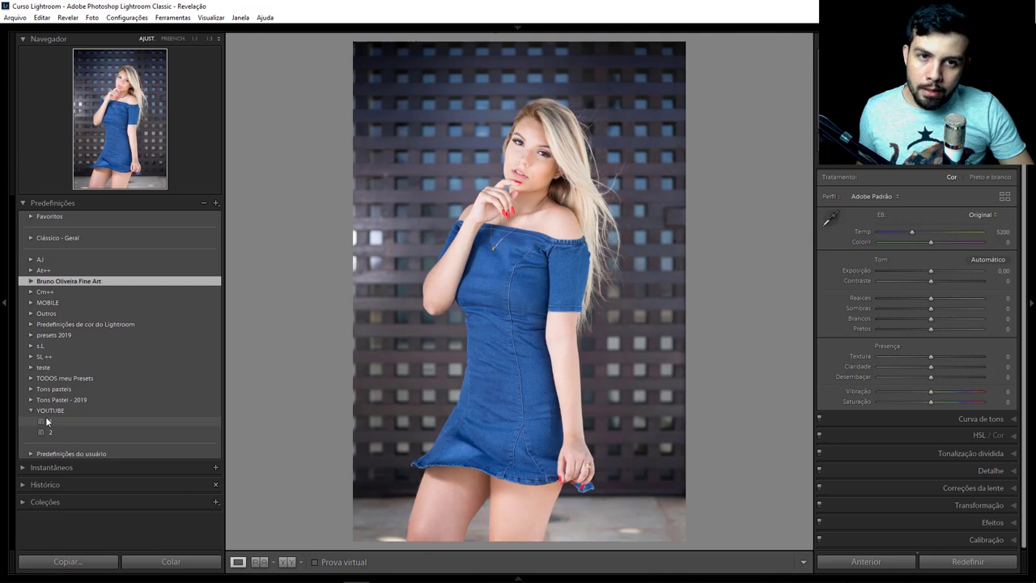
pyautogui.click(48, 421)
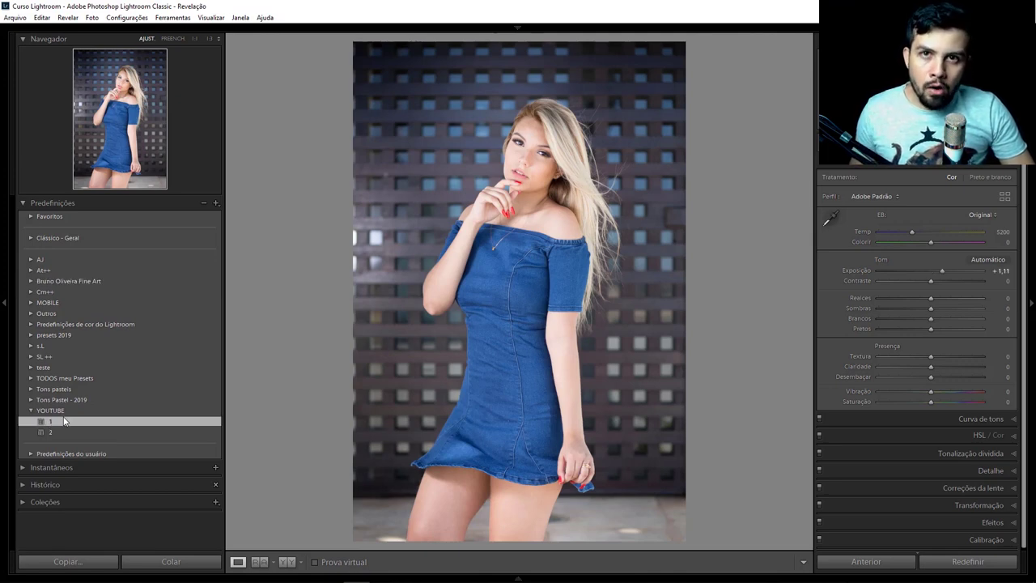
pyautogui.click(48, 430)
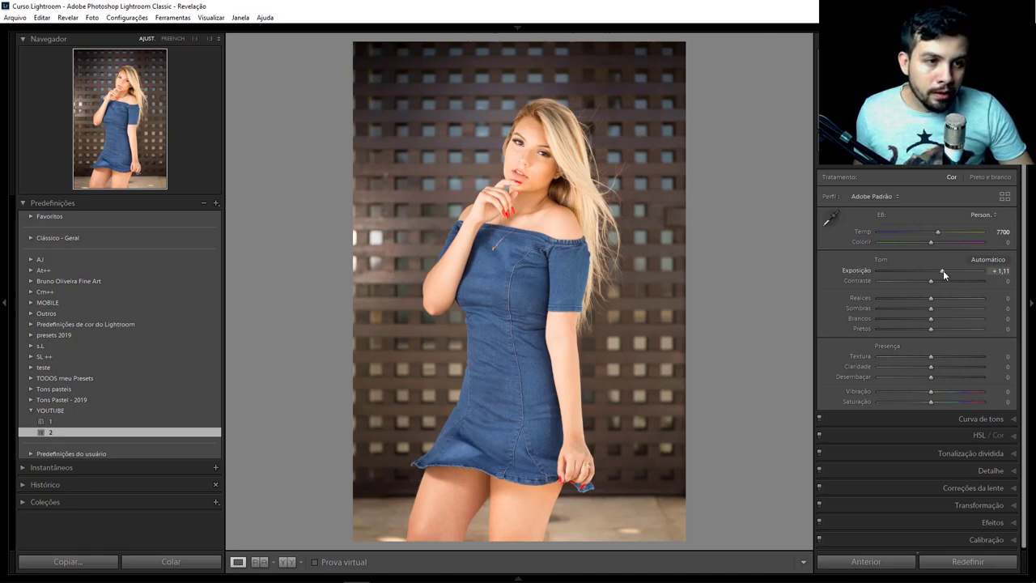
# - Set Exposure −0,86 and Temp 5200, then save preset 3 with Exposure in YOUTUBE
pyautogui.moveTo(943, 270); pyautogui.dragTo(922, 271)
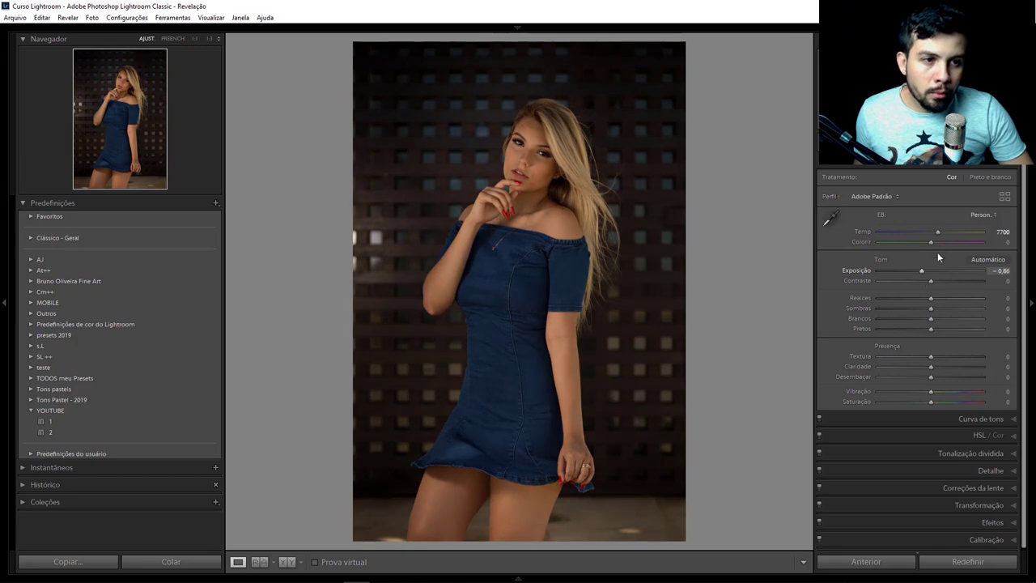
pyautogui.moveTo(916, 239); pyautogui.dragTo(910, 242)
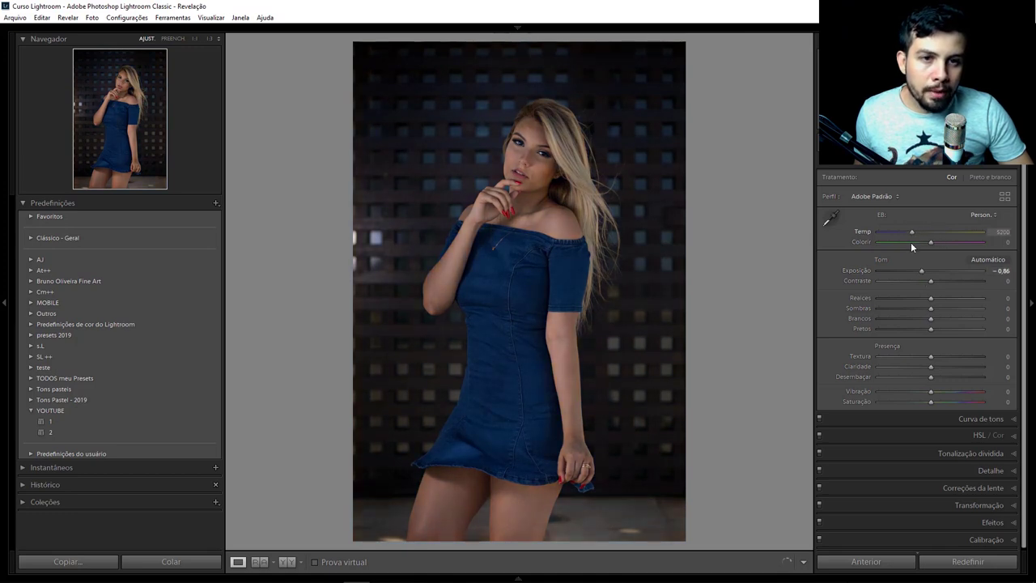
pyautogui.click(214, 203)
pyautogui.click(229, 217)
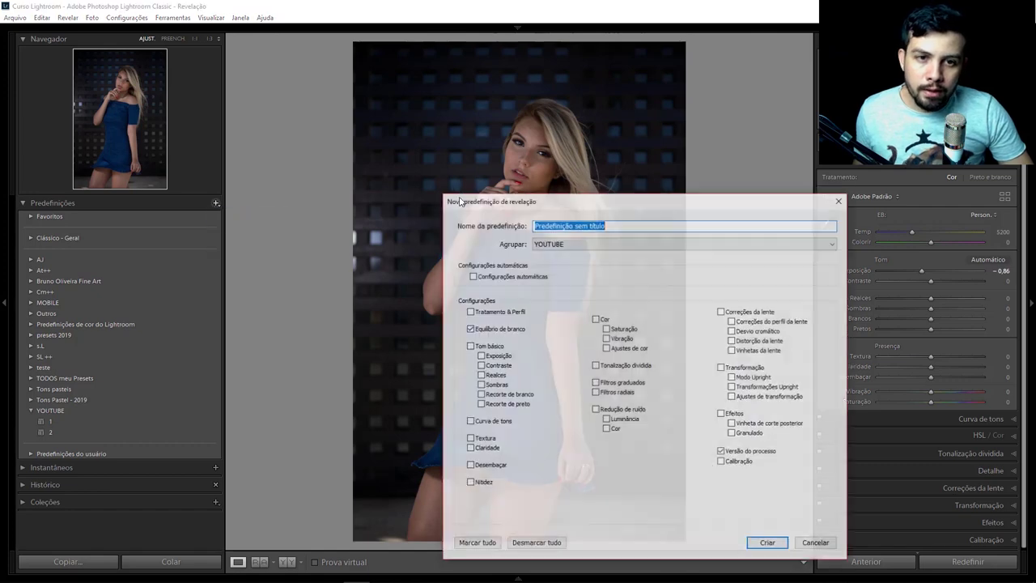
pyautogui.write('3')
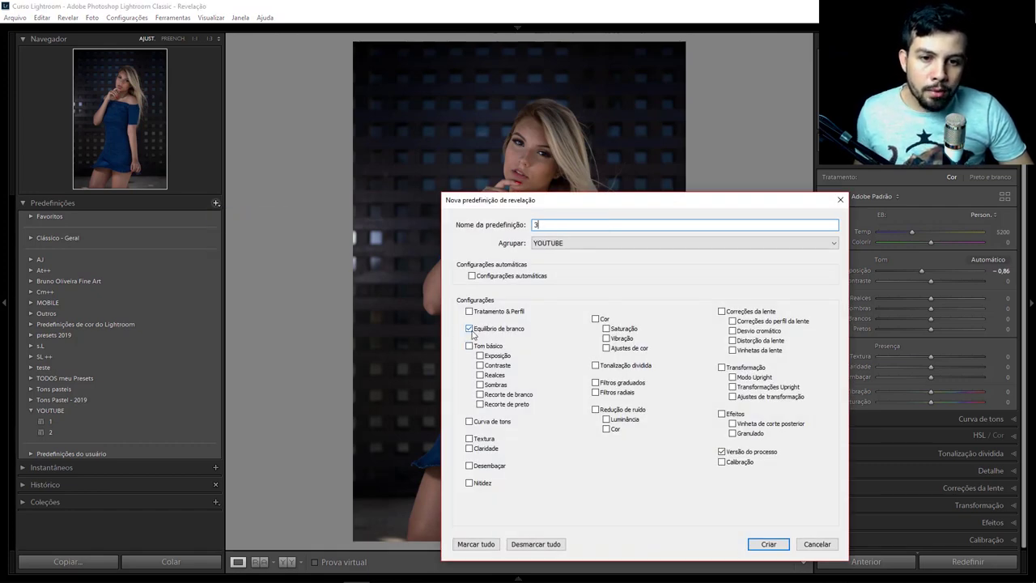
pyautogui.click(480, 356)
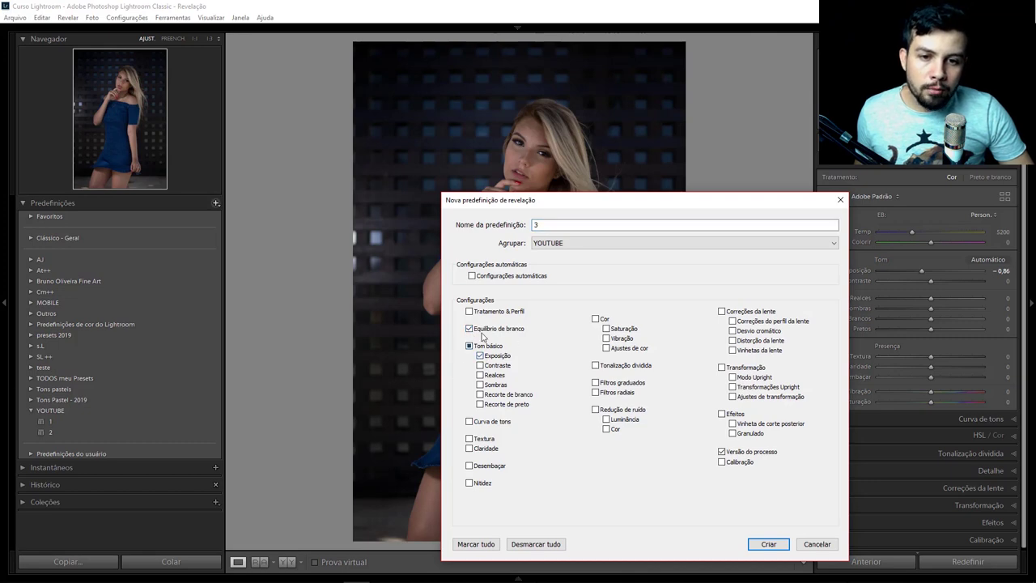
pyautogui.click(766, 545)
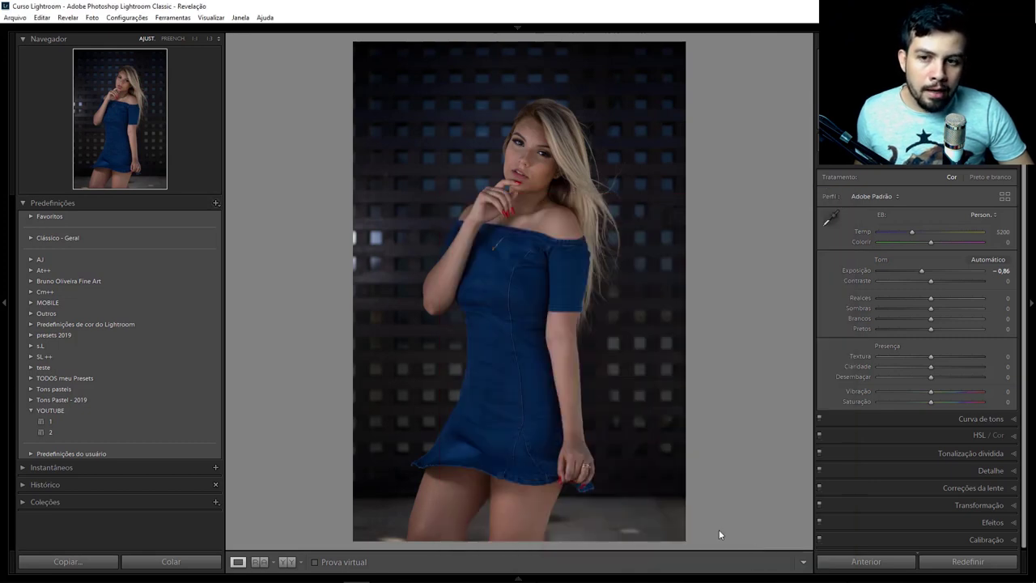
# - Apply YOUTUBE presets 1, 2 and 3 in turn to the portrait, ending on preset 3
pyautogui.click(31, 281)
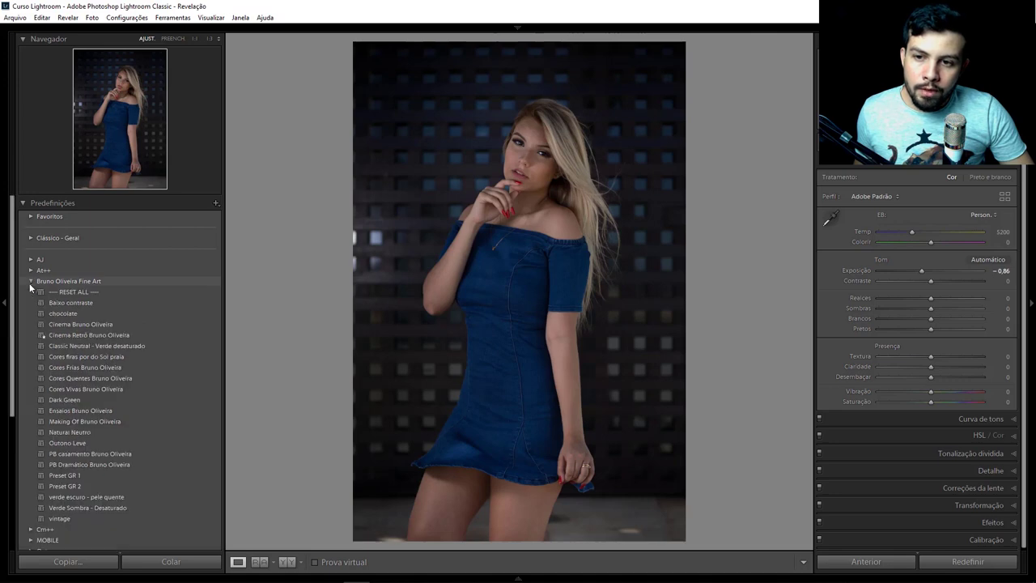
pyautogui.click(32, 280)
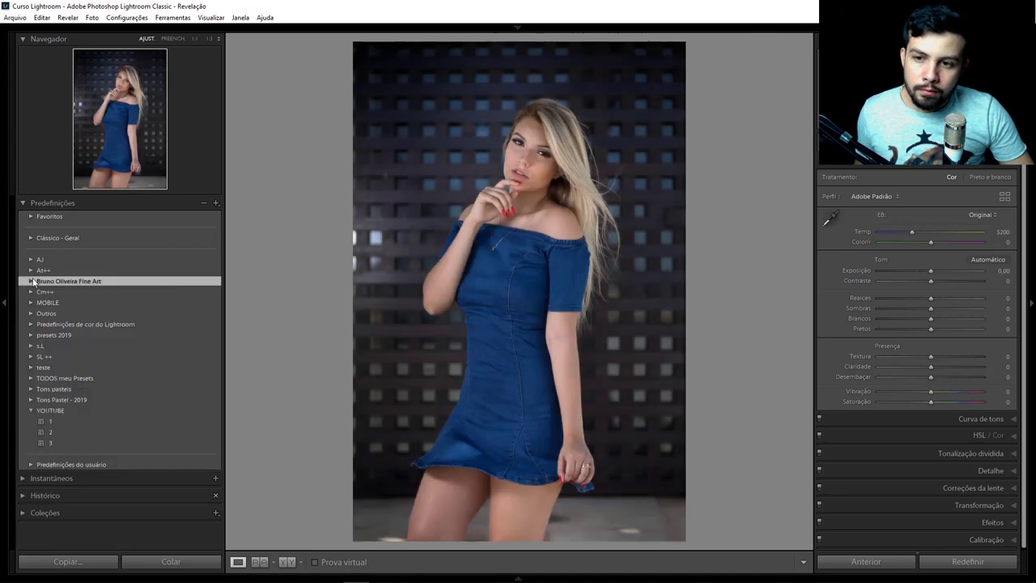
pyautogui.click(48, 422)
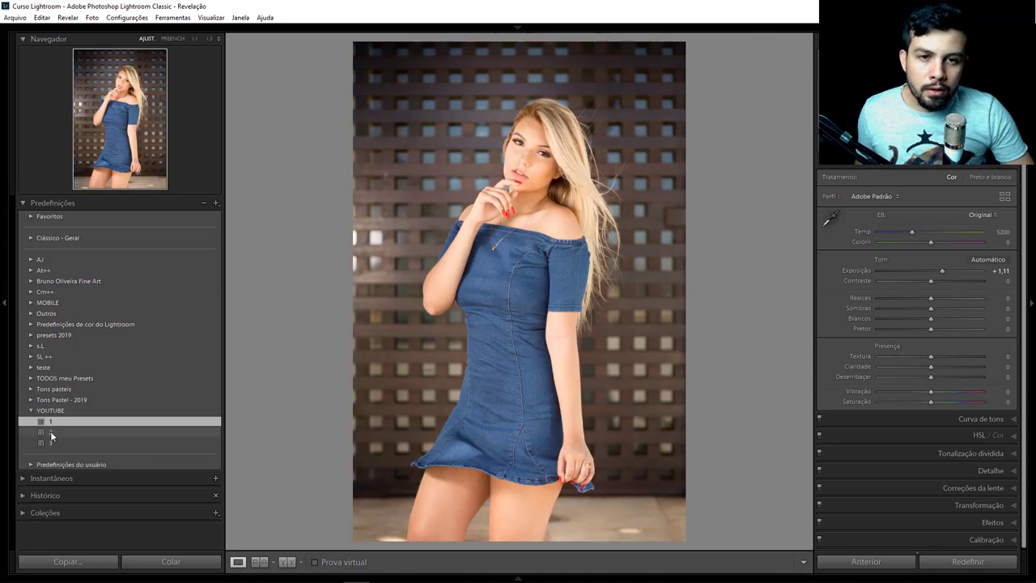
pyautogui.click(50, 432)
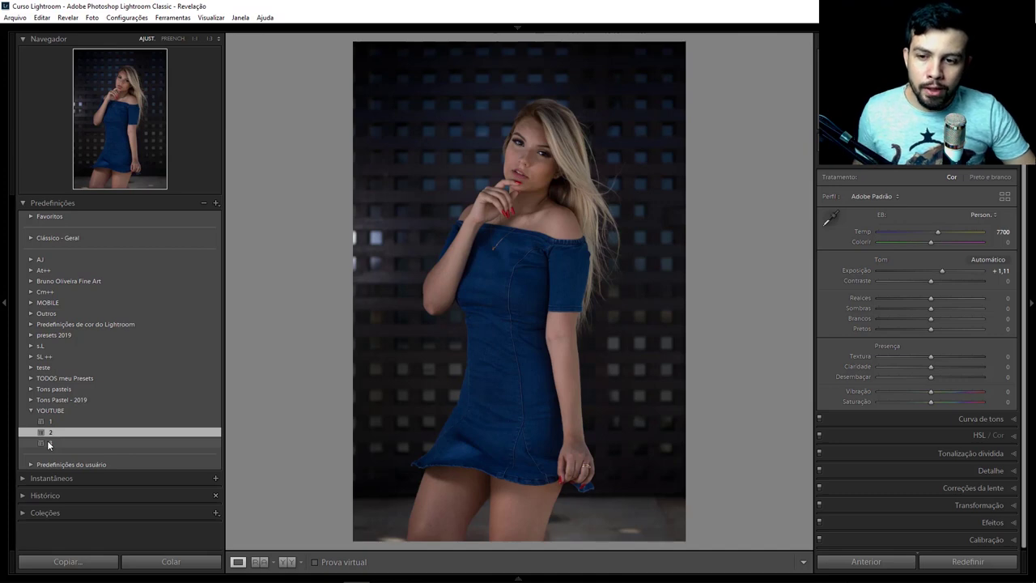
pyautogui.click(49, 443)
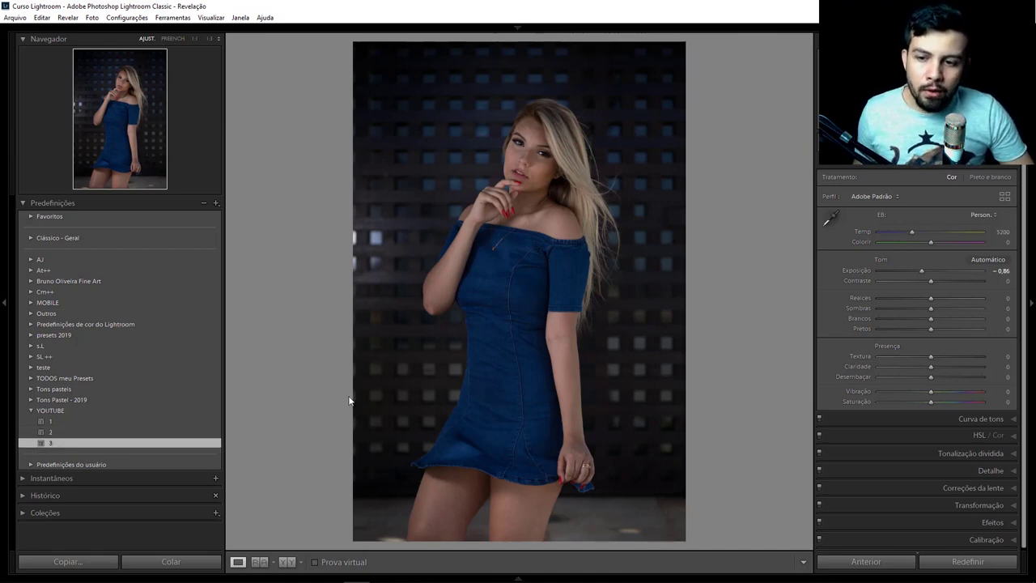
# - Update YOUTUBE preset 3 with the current settings (Atualizar com configurações atuais)
pyautogui.rightClick(51, 444)
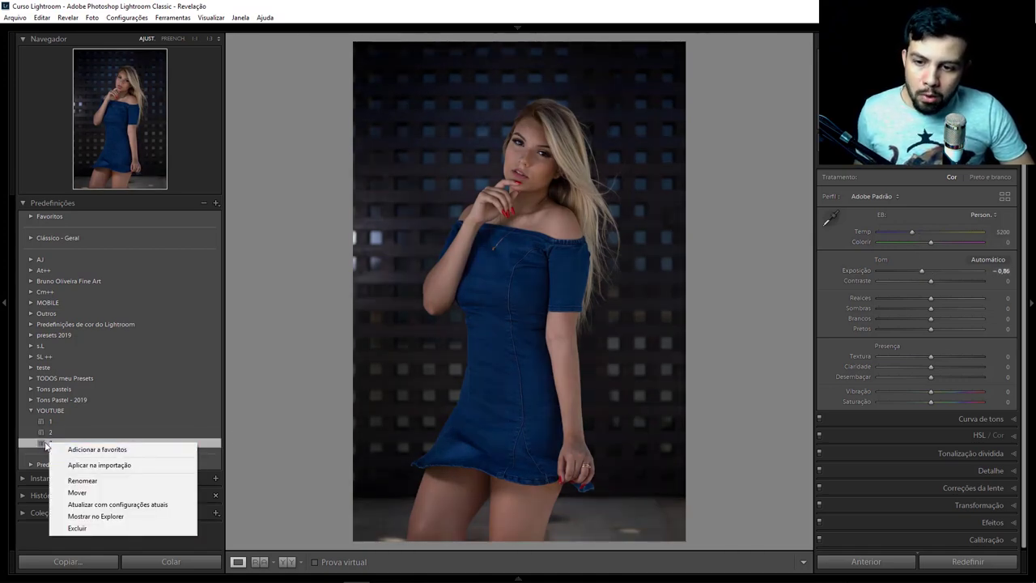
pyautogui.click(92, 506)
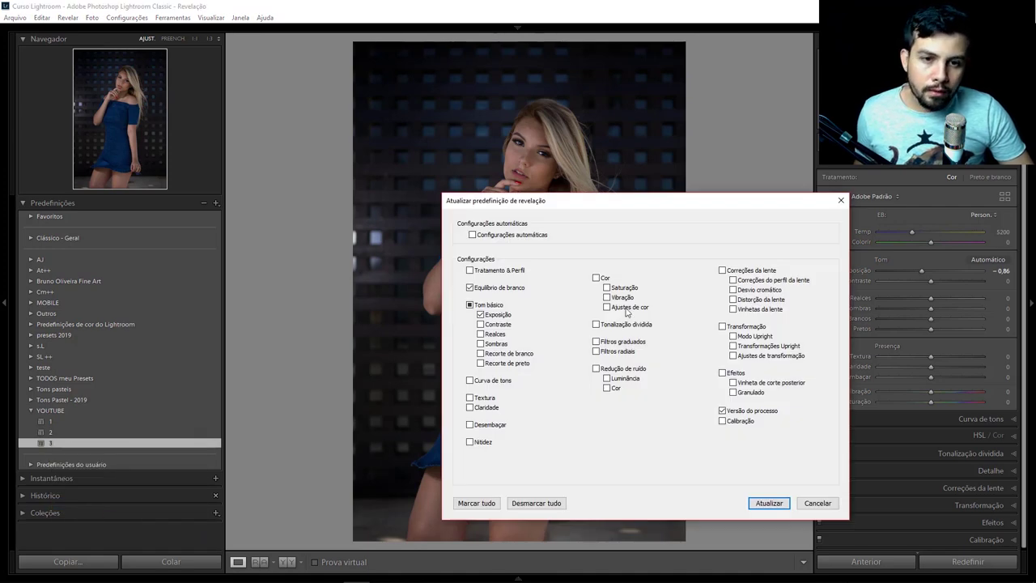
pyautogui.click(769, 502)
# - Retest YOUTUBE presets 1, 2 and the updated 3 on the portrait
pyautogui.click(69, 281)
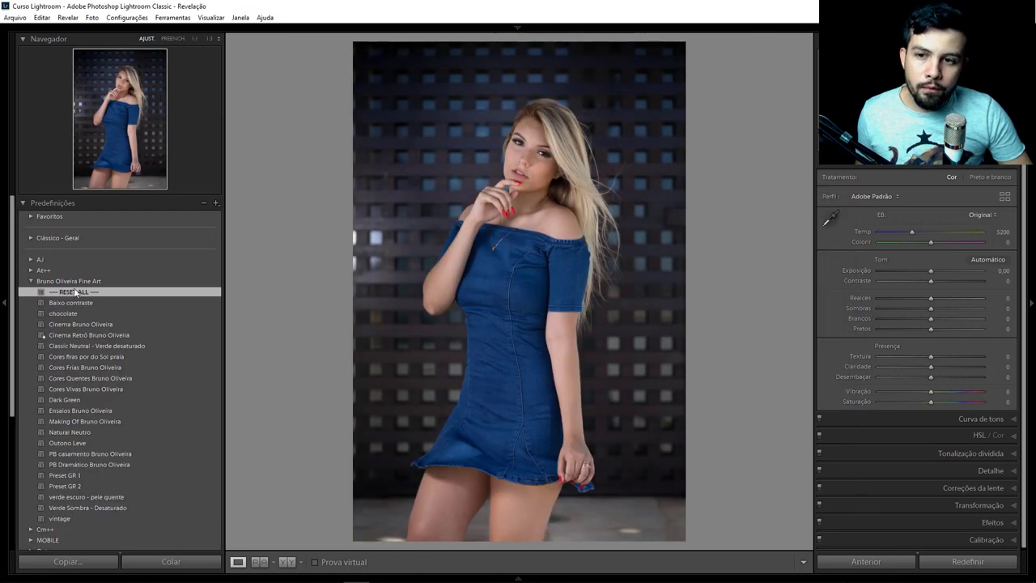
pyautogui.click(64, 281)
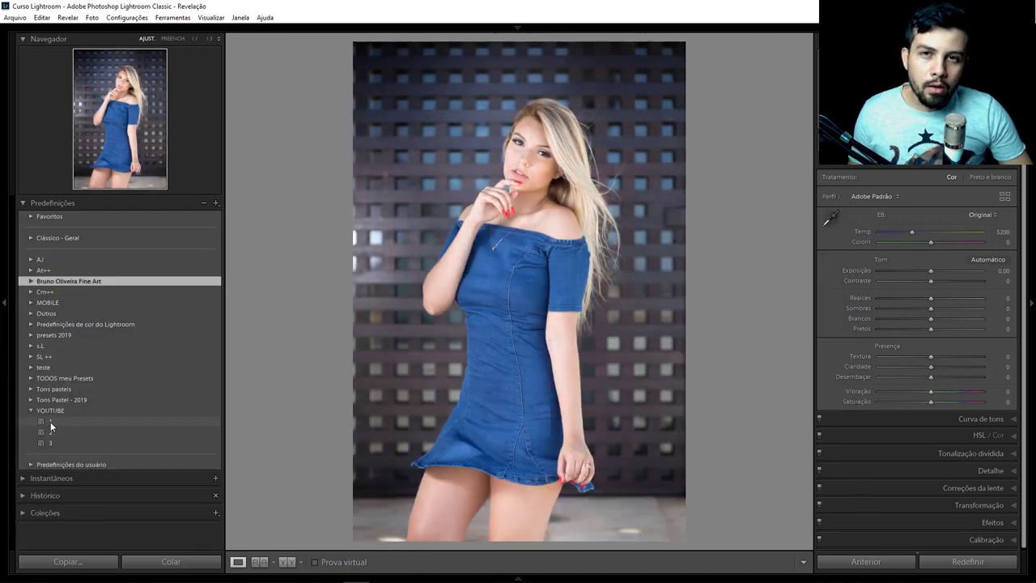
pyautogui.click(50, 422)
pyautogui.click(48, 432)
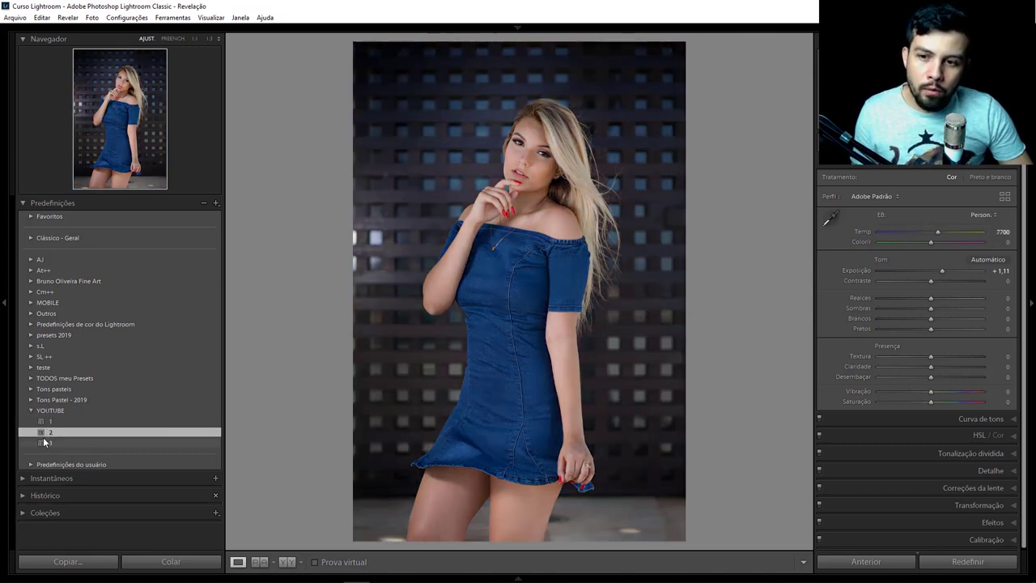
pyautogui.click(50, 443)
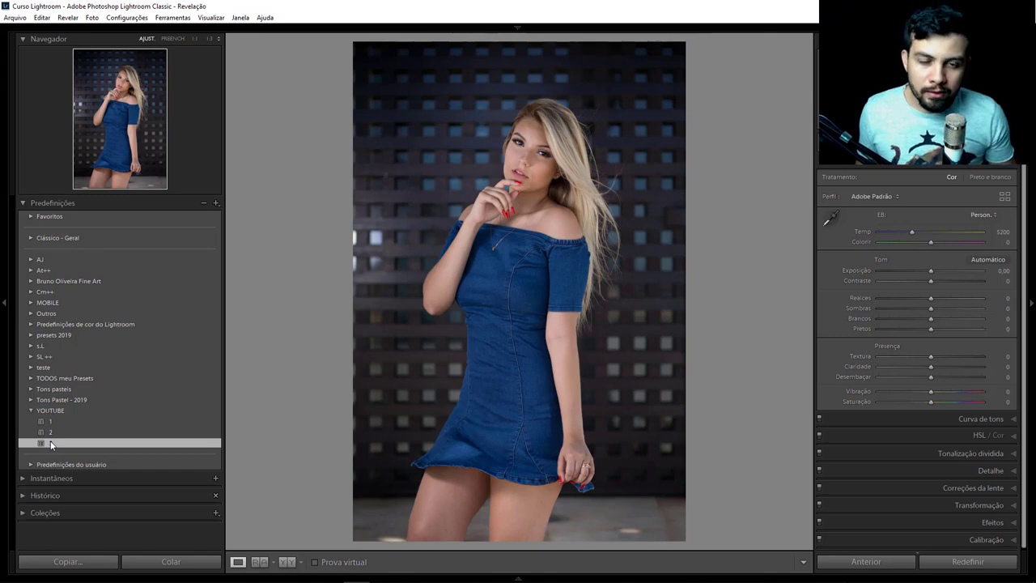
# - Start a new develop preset via Criar predefinição, then cancel the dialog without saving
pyautogui.click(216, 202)
pyautogui.click(238, 217)
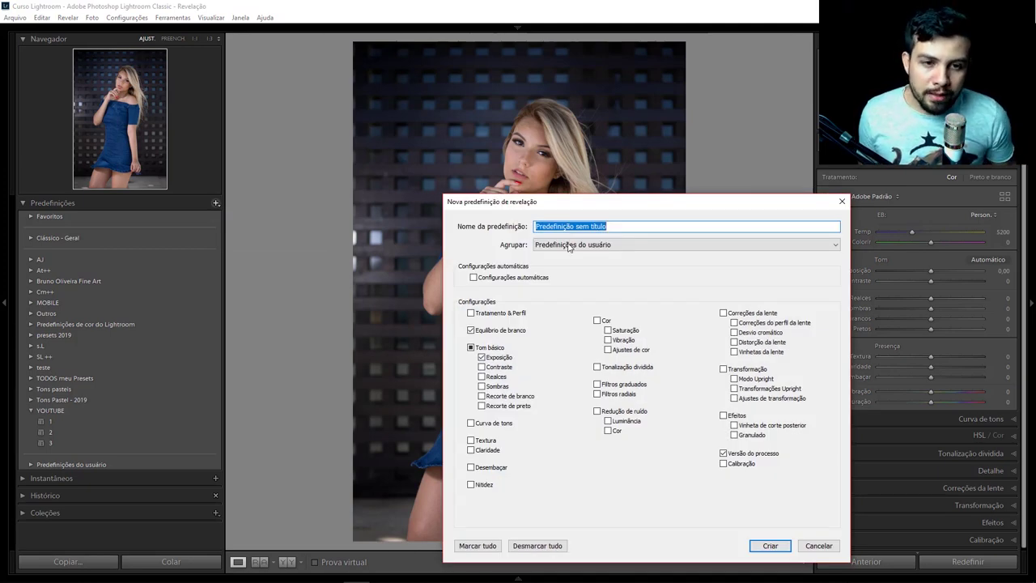
pyautogui.moveTo(628, 208); pyautogui.dragTo(618, 131)
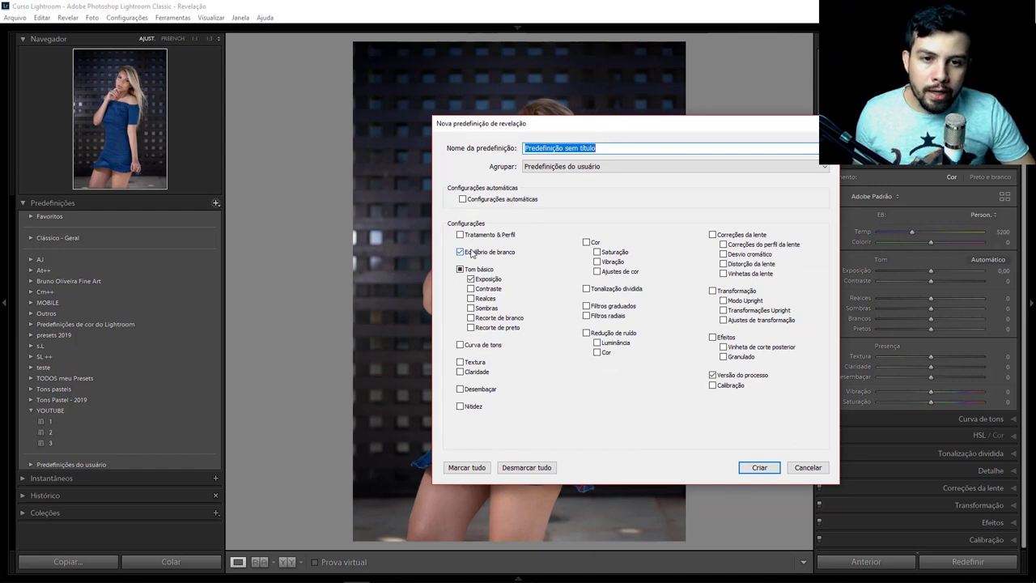
pyautogui.click(808, 468)
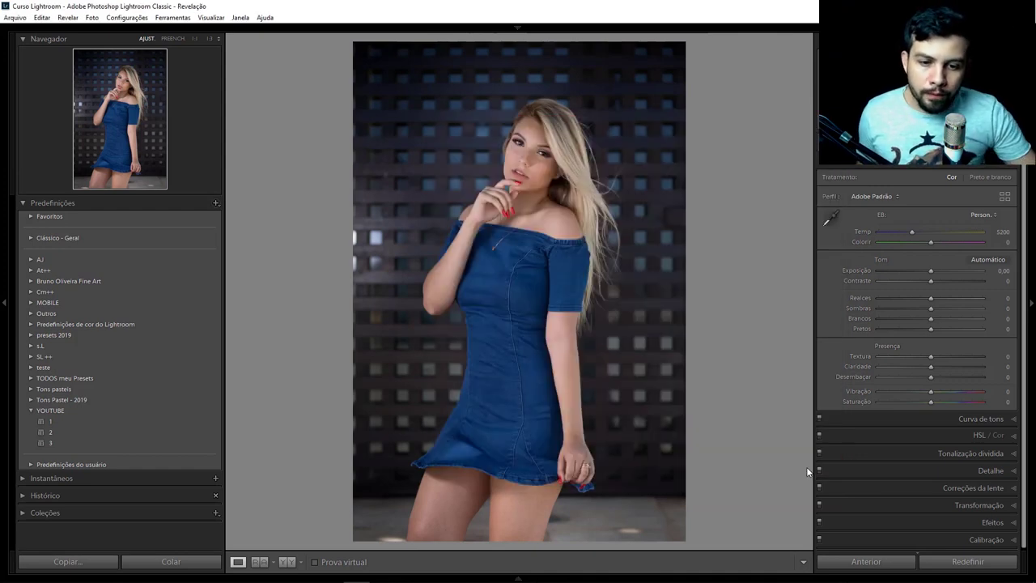
# - Reset the bride-at-the-mirror photo with RESET ALL and apply the Making Of Bruno Oliveira preset
pyautogui.click(486, 530)
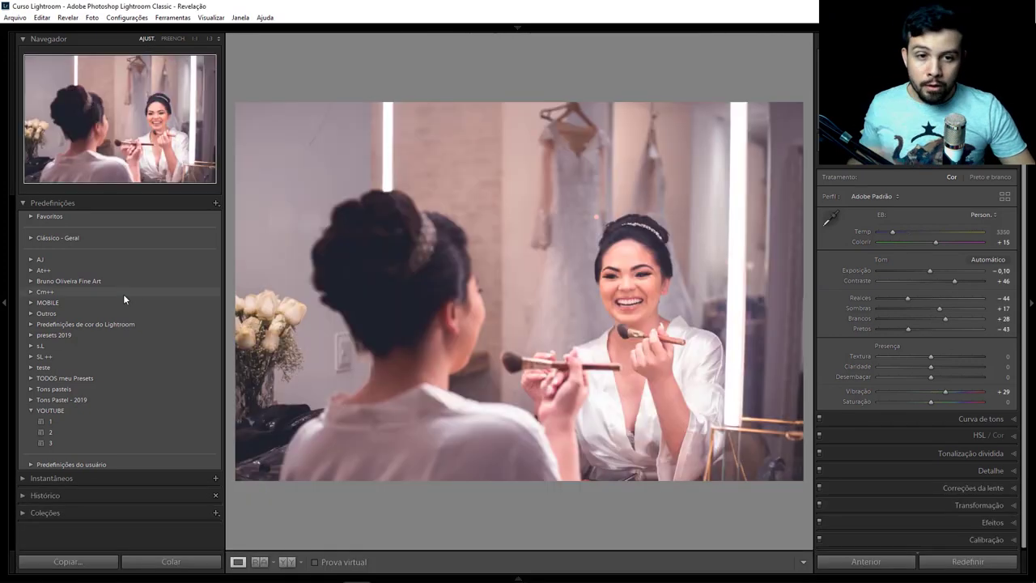
pyautogui.click(42, 281)
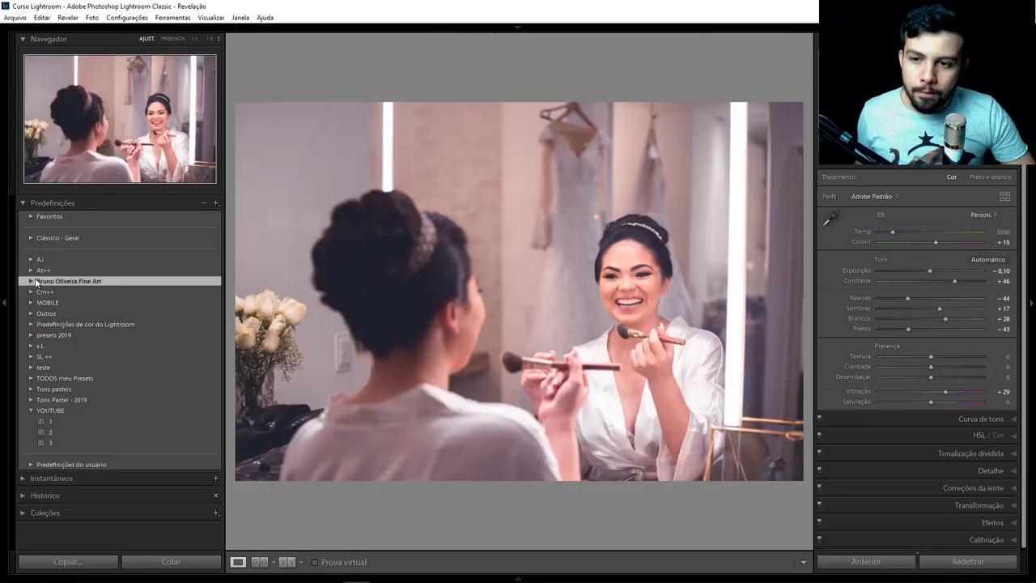
pyautogui.click(30, 281)
pyautogui.click(65, 292)
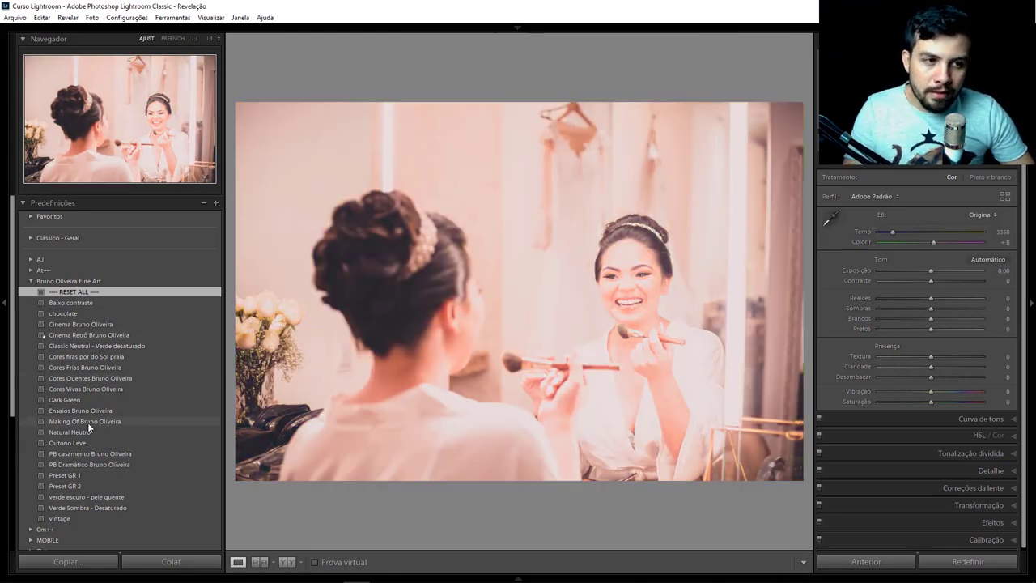
pyautogui.click(87, 421)
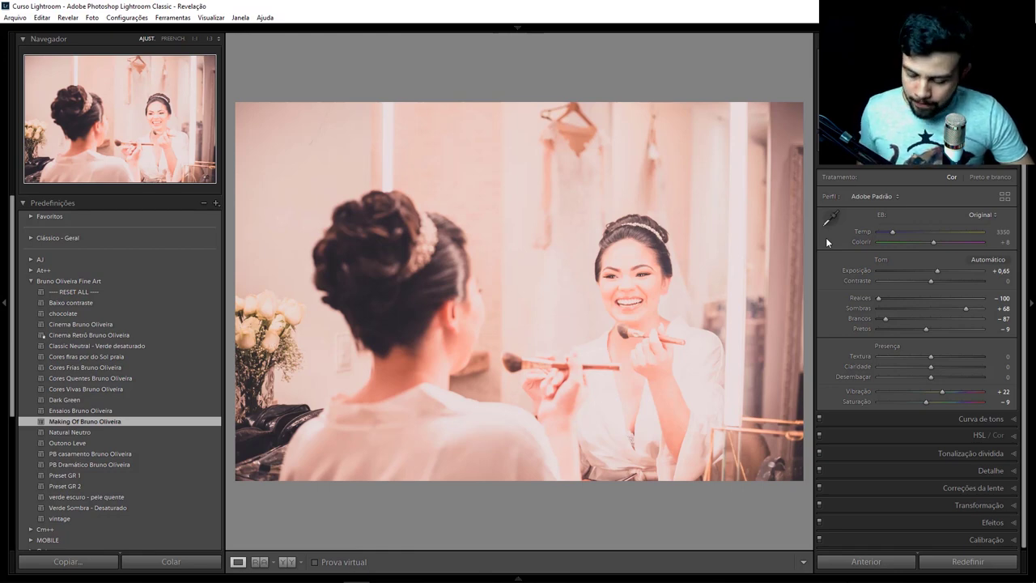
# - Reset exposure to zero and lower the temperature to cool the bride photo
pyautogui.press('shift')
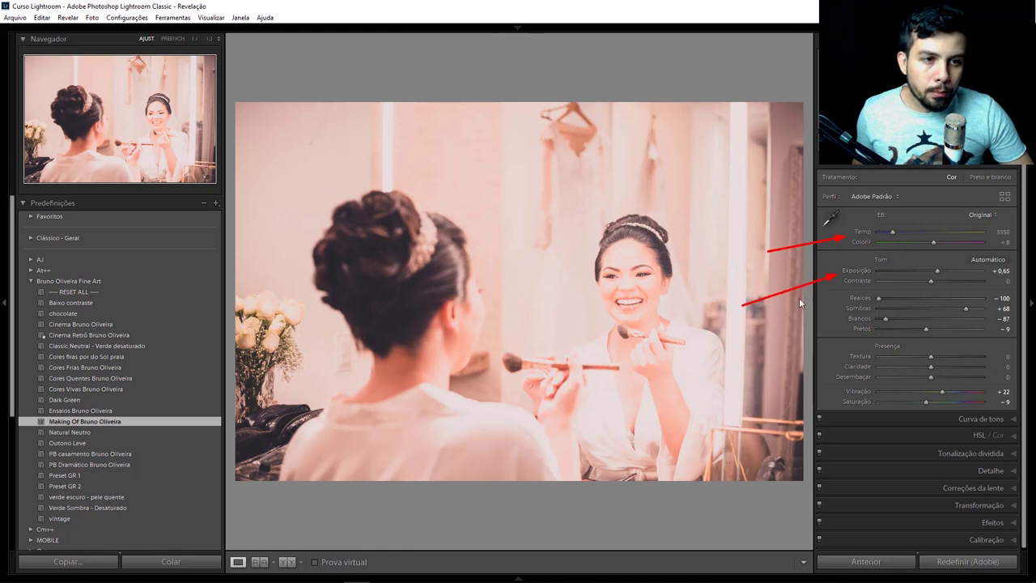
pyautogui.doubleClick(937, 269)
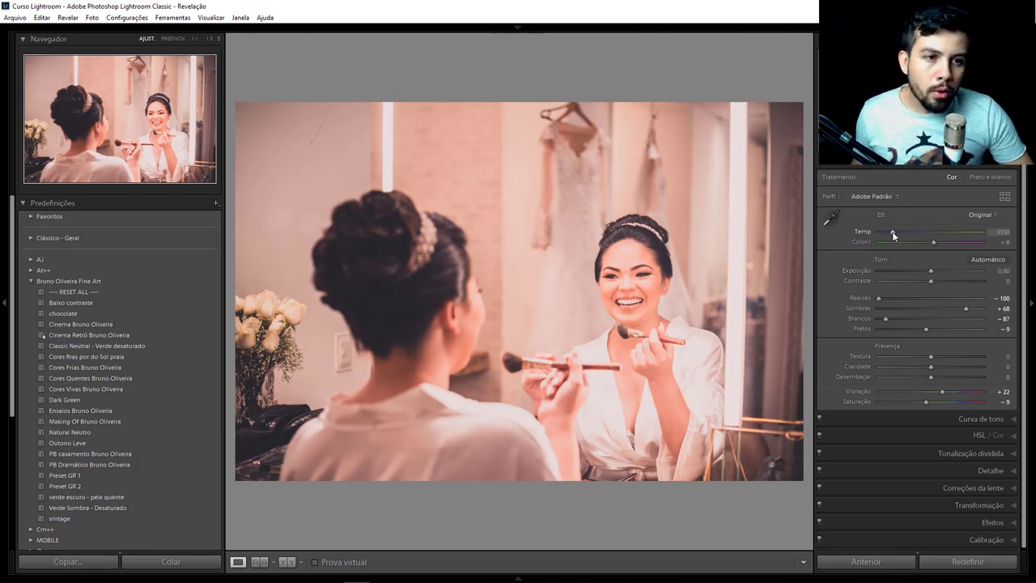
pyautogui.moveTo(893, 234); pyautogui.dragTo(890, 233)
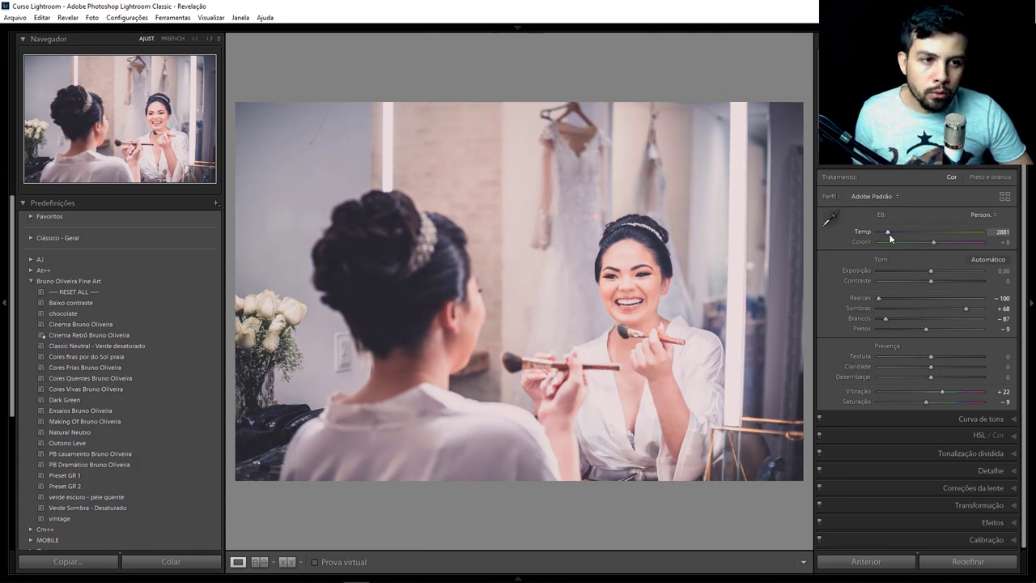
pyautogui.moveTo(890, 234); pyautogui.dragTo(887, 232)
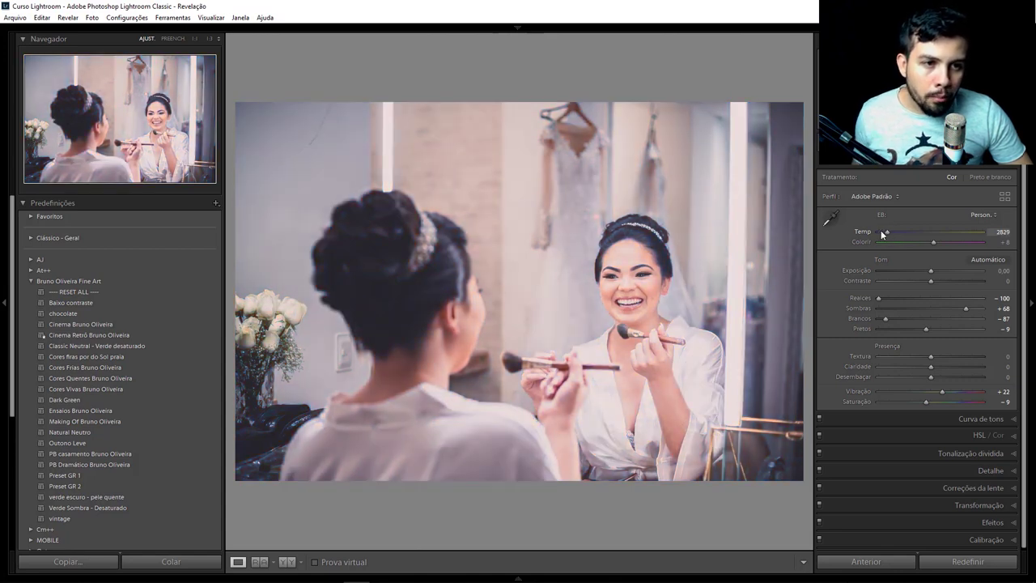
# - Sample white balance near the dress, then set Temp 2777 and Exposure −0.34
pyautogui.click(827, 217)
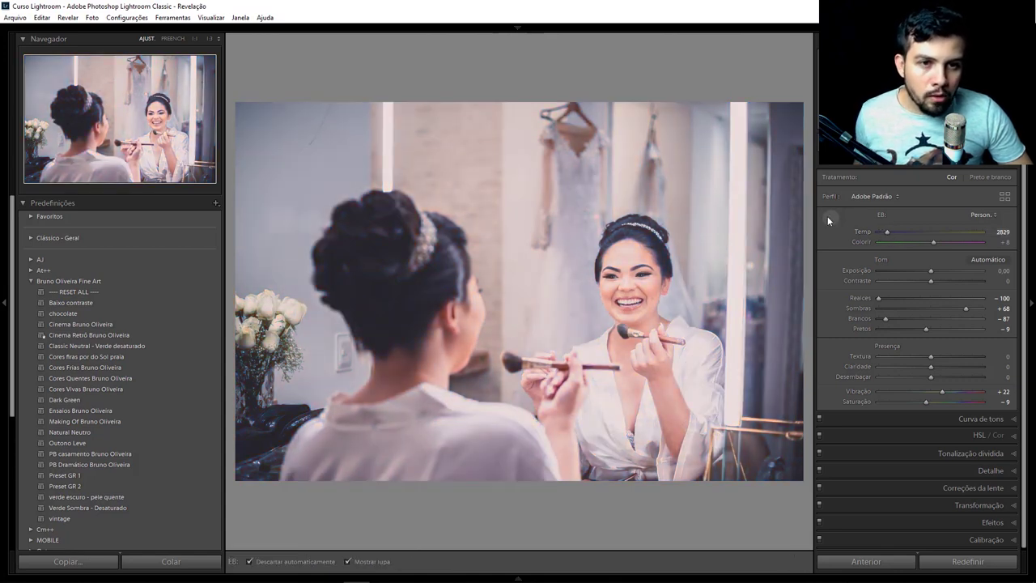
pyautogui.click(567, 162)
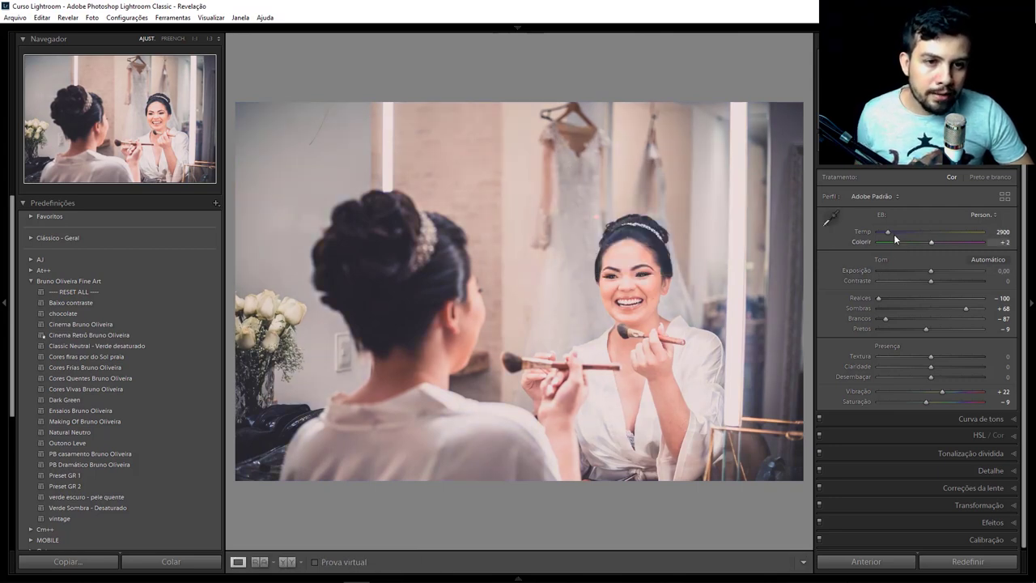
pyautogui.moveTo(888, 233); pyautogui.dragTo(886, 232)
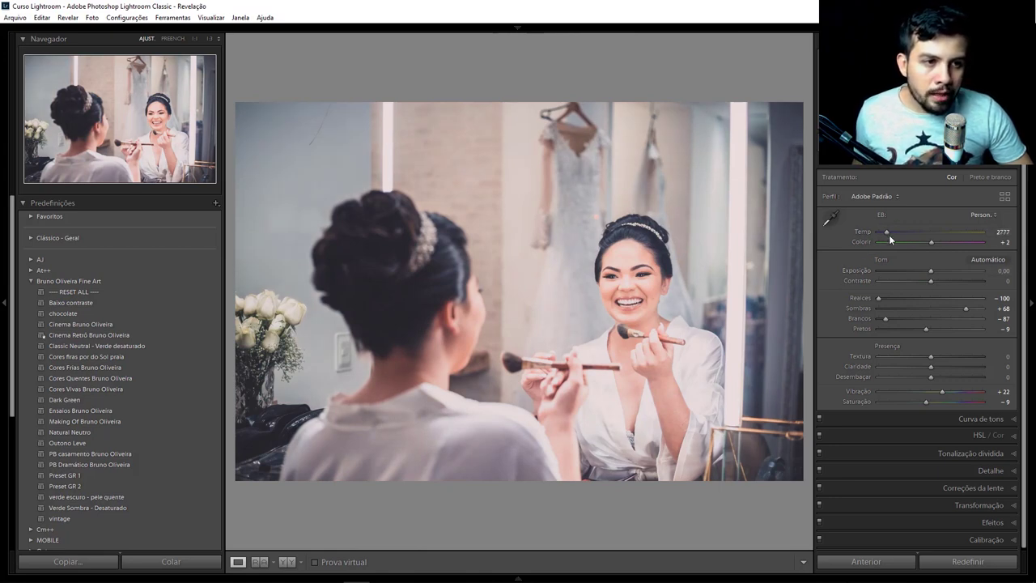
pyautogui.moveTo(931, 271); pyautogui.dragTo(929, 271)
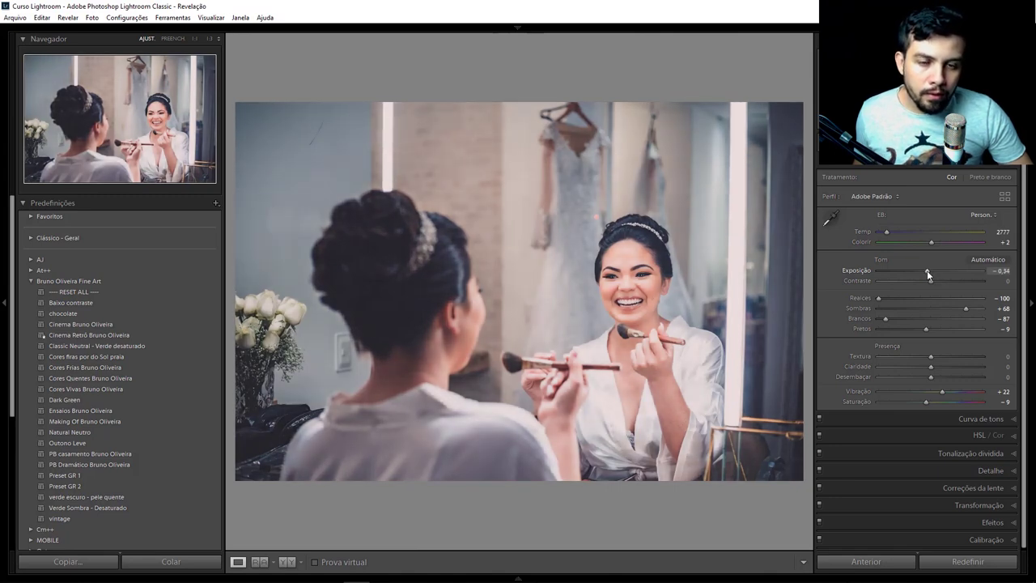
pyautogui.press('\\')
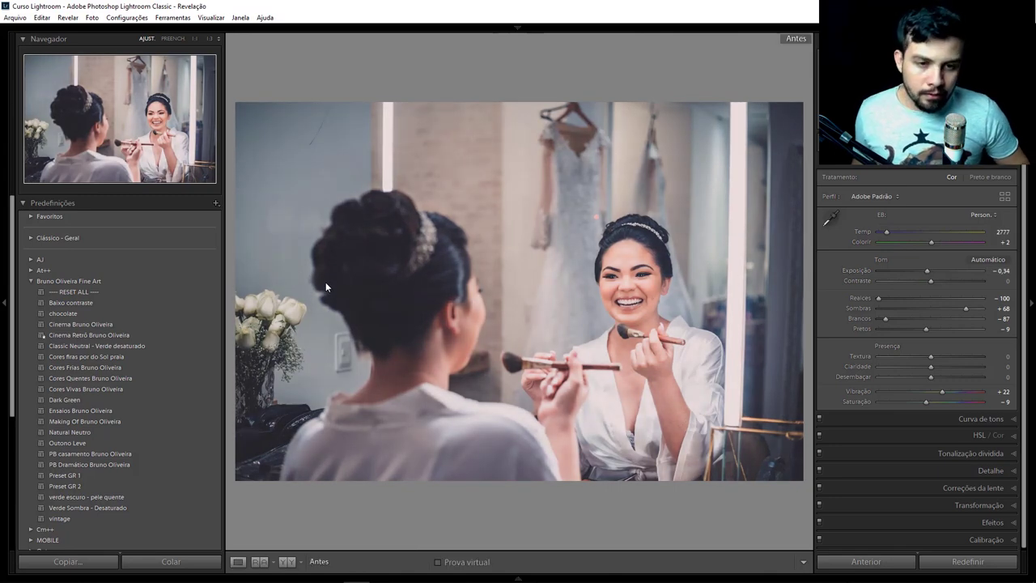
pyautogui.press('\\')
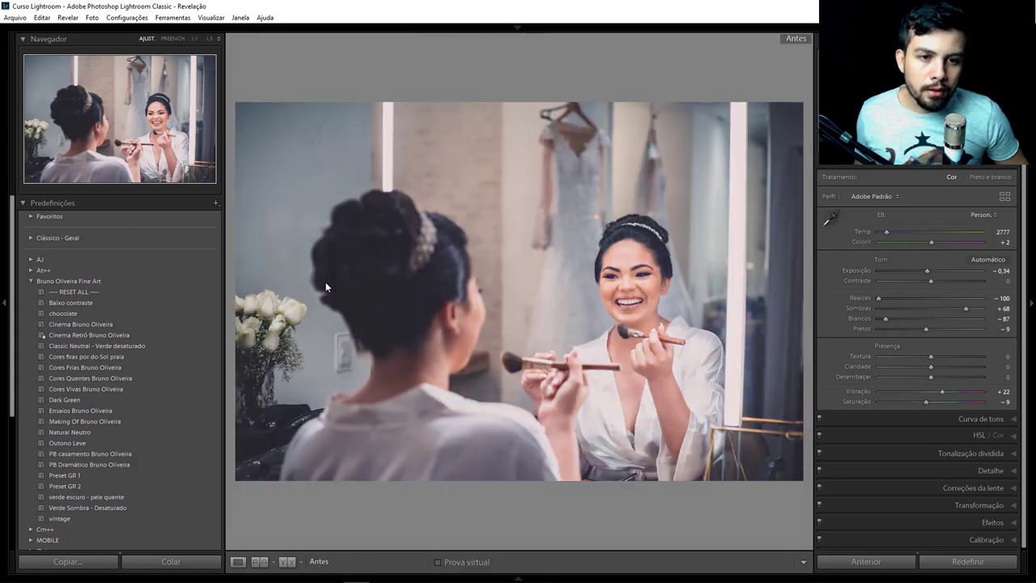
pyautogui.press('\\')
pyautogui.press('\\')
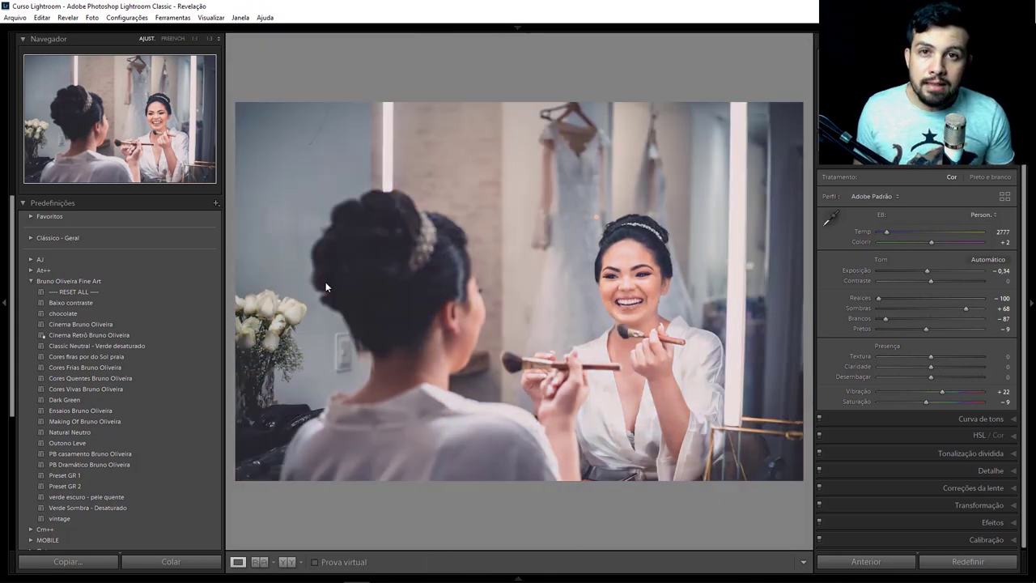